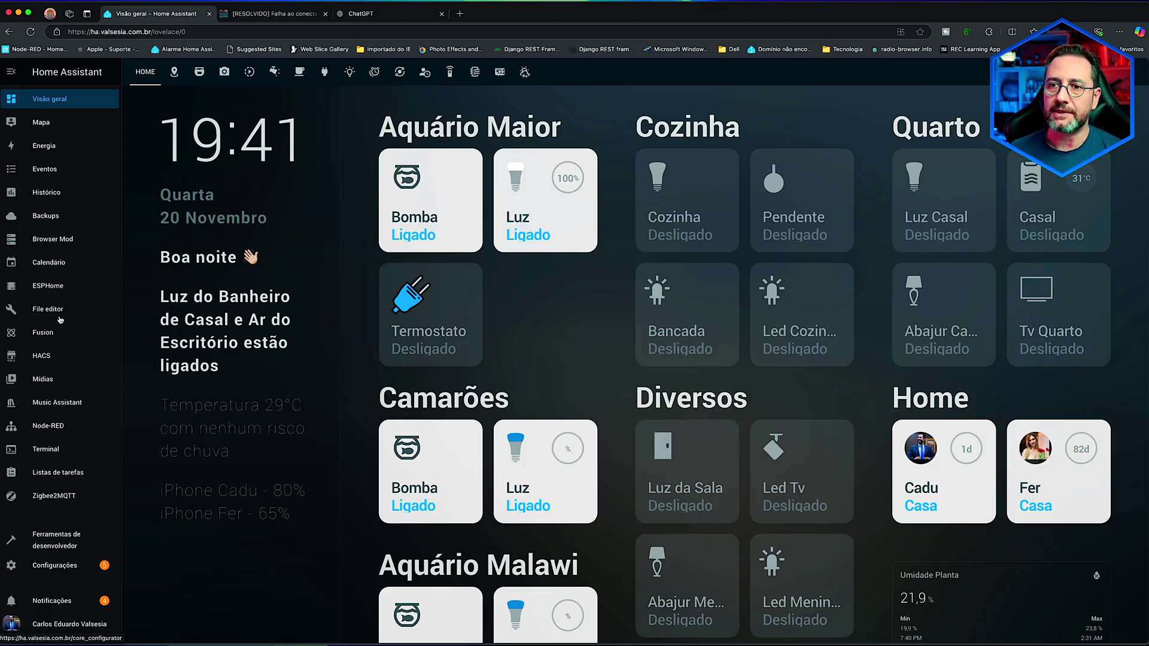
- Check the installed add-ons for ESPHome Device Compiler and open the ESPHome dashboard
left_click(56, 565)
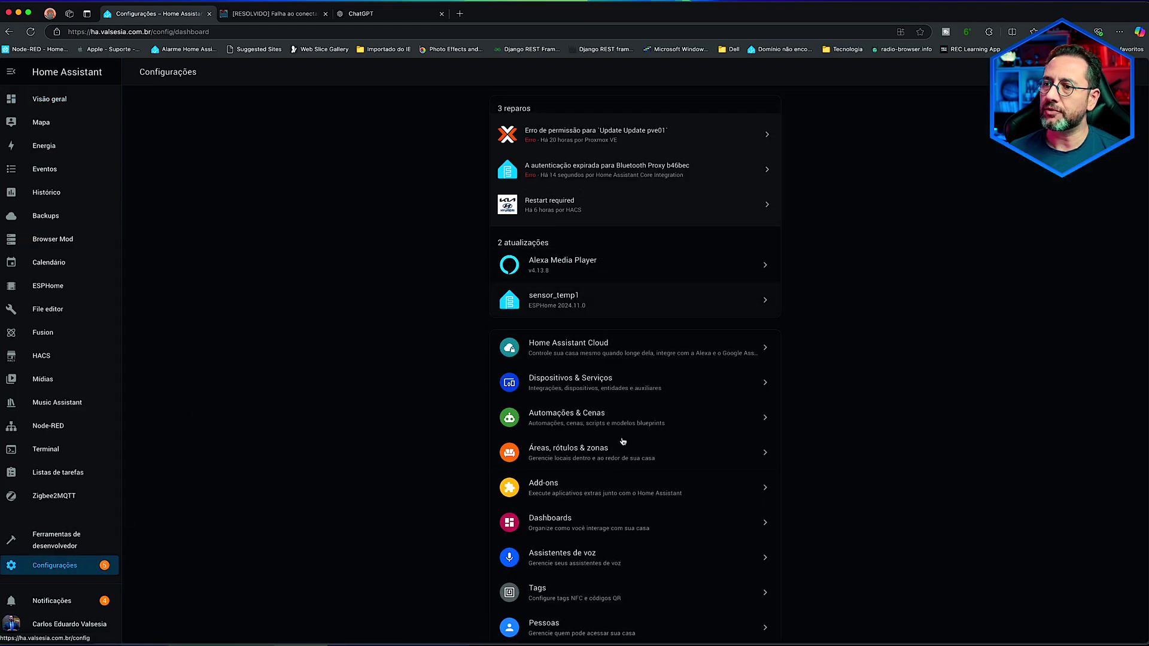
left_click(592, 485)
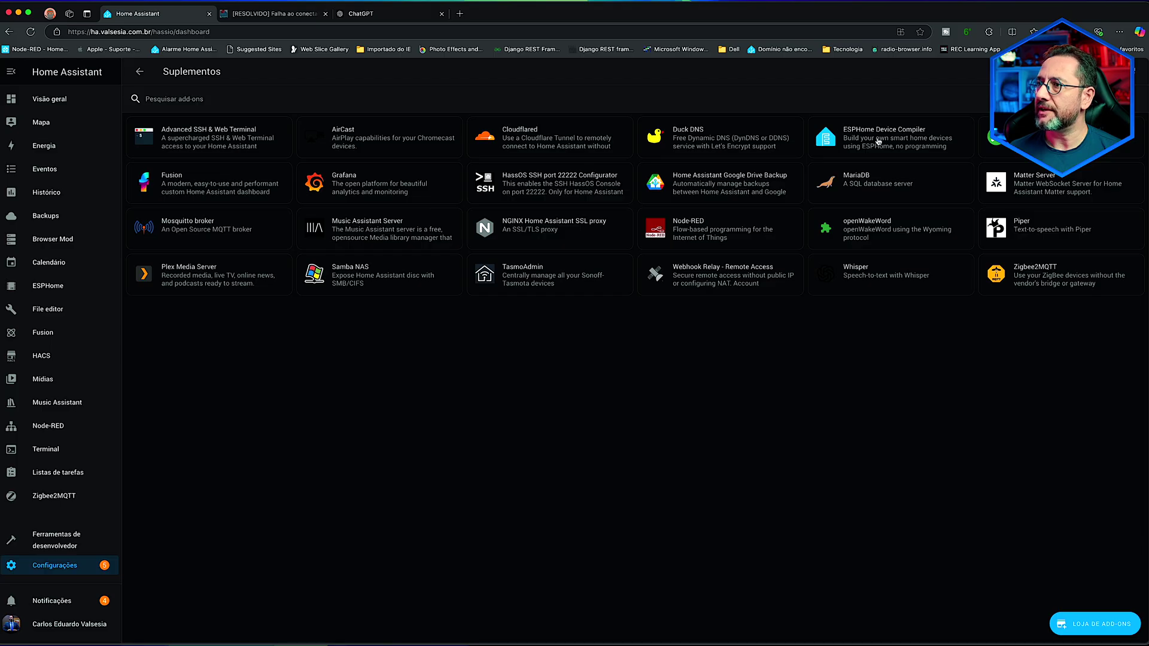
left_click(54, 285)
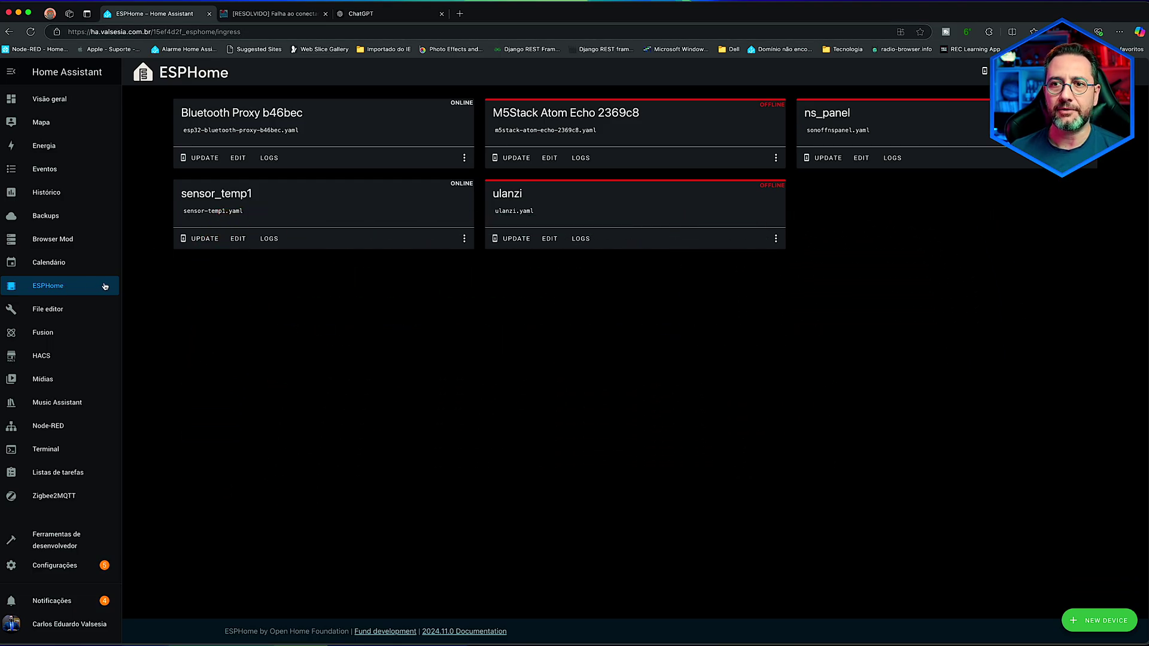
- Create a new ESPHome device named sensor_temp2 and install it through the CP2102 USB to UART serial port cu.usbserial-0001
left_click(1099, 621)
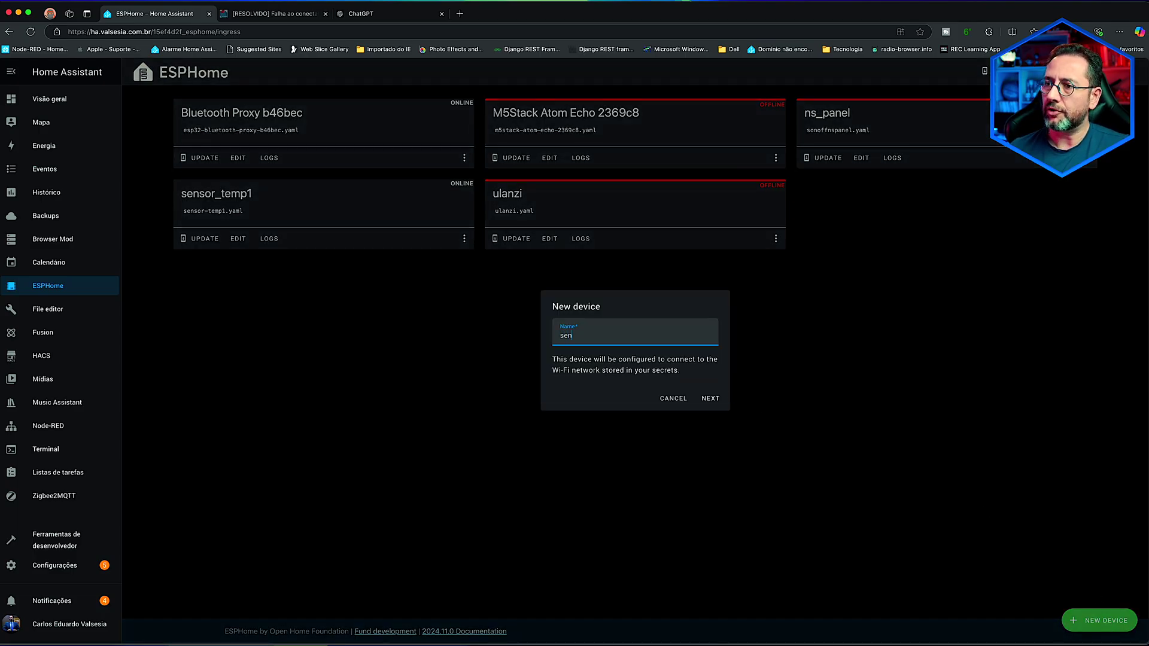
type("sensor_temp2")
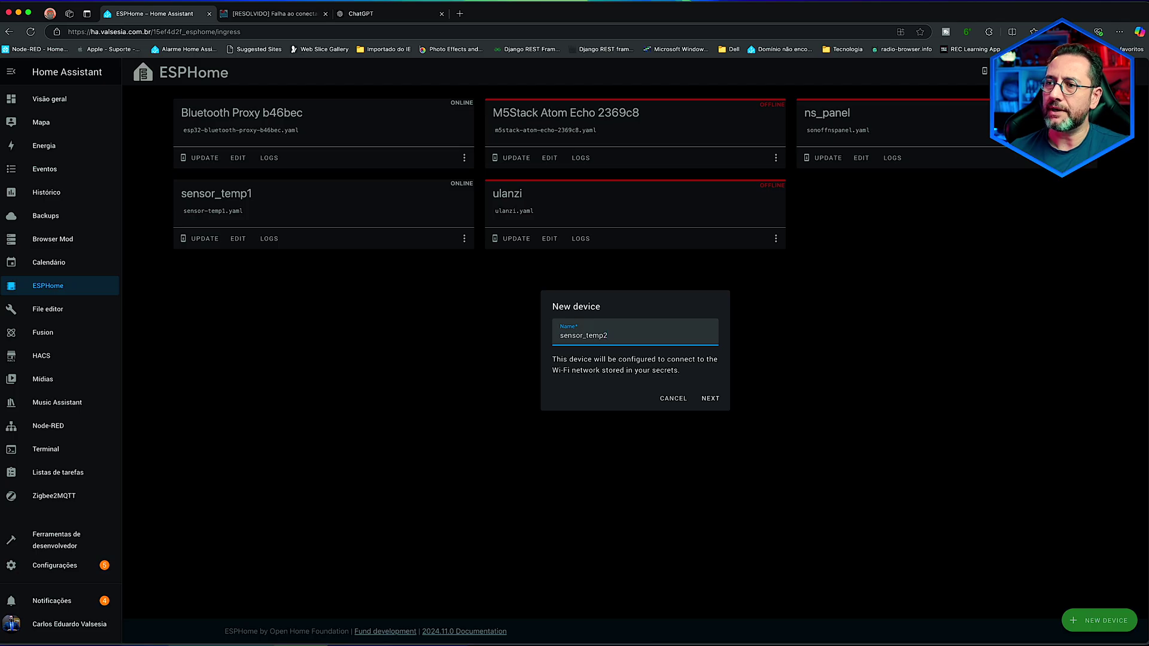
left_click(710, 398)
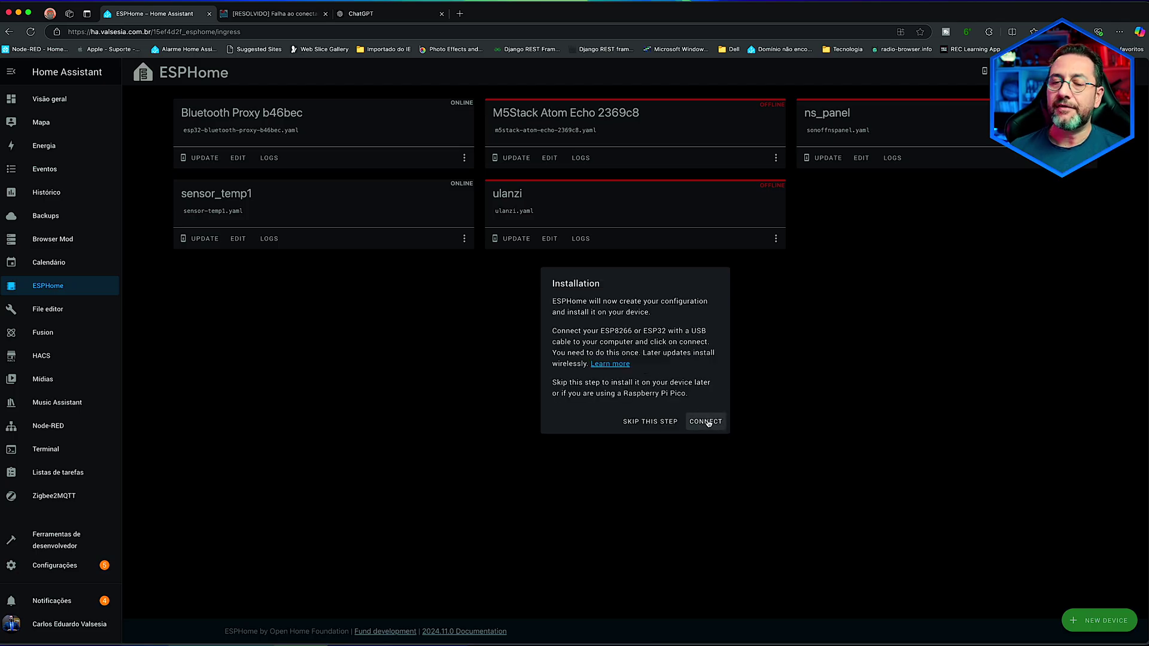
left_click(706, 422)
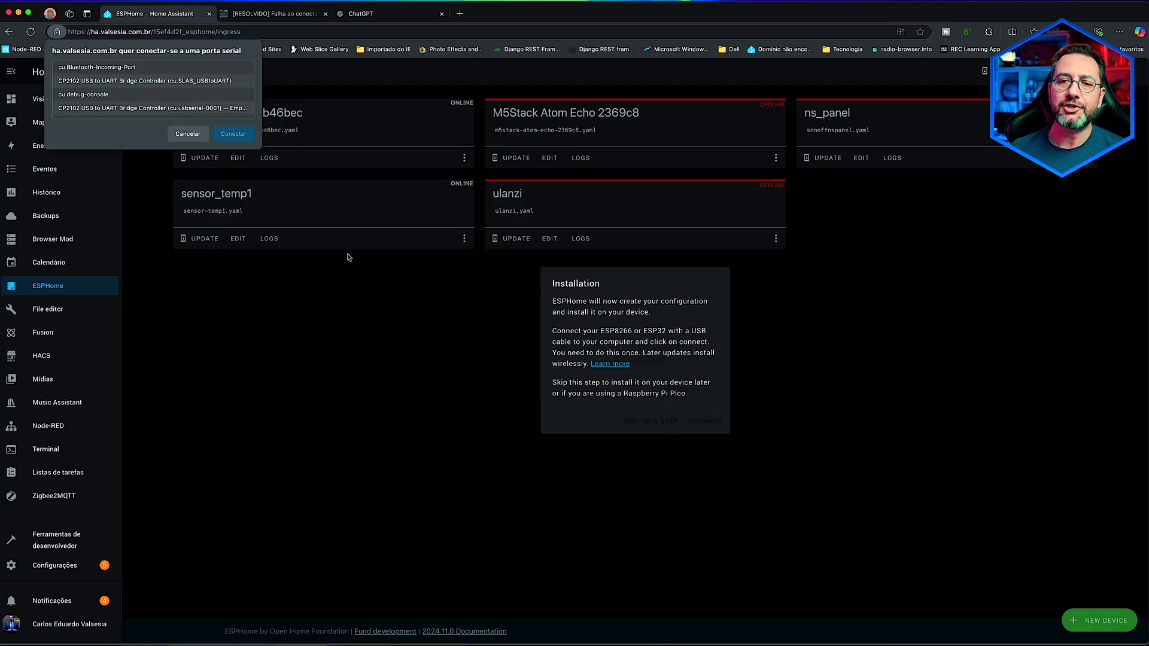
left_click(140, 109)
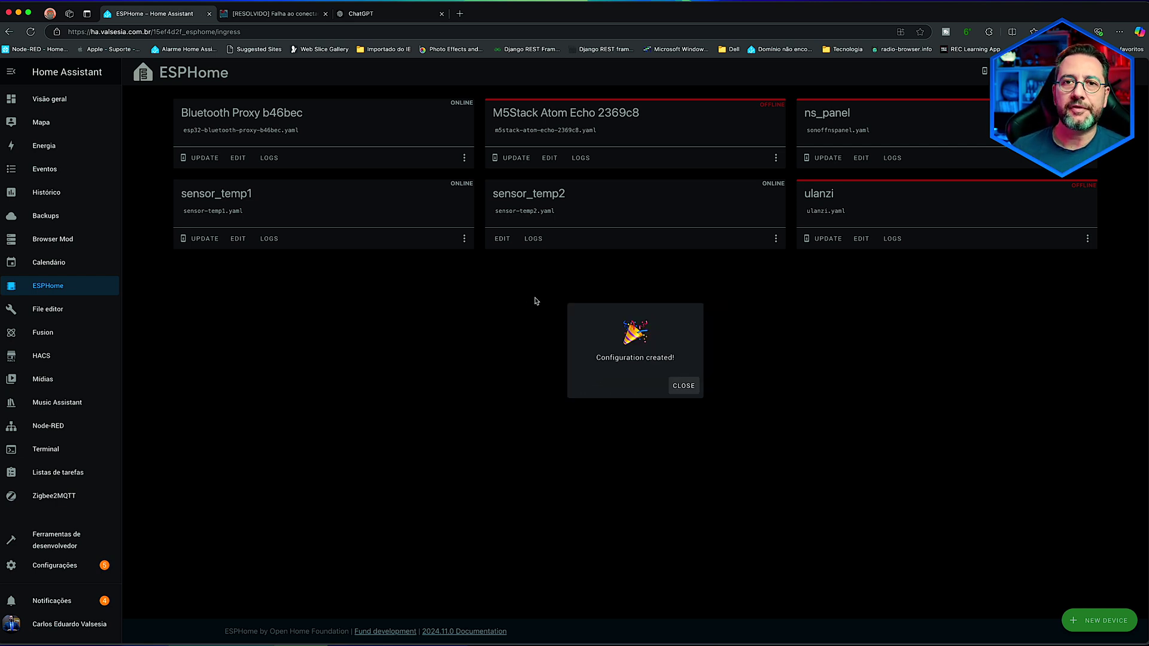
left_click(687, 386)
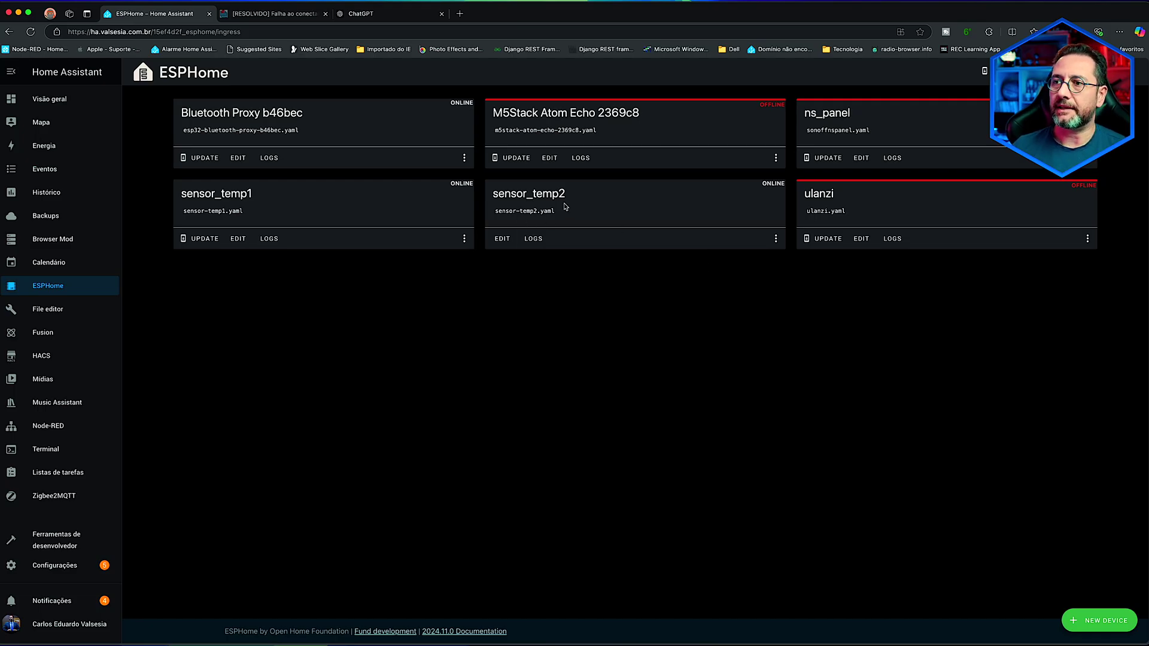
- Inspect the Wi-Fi SSID and password entries in secrets.yaml and close the file
left_click(1070, 72)
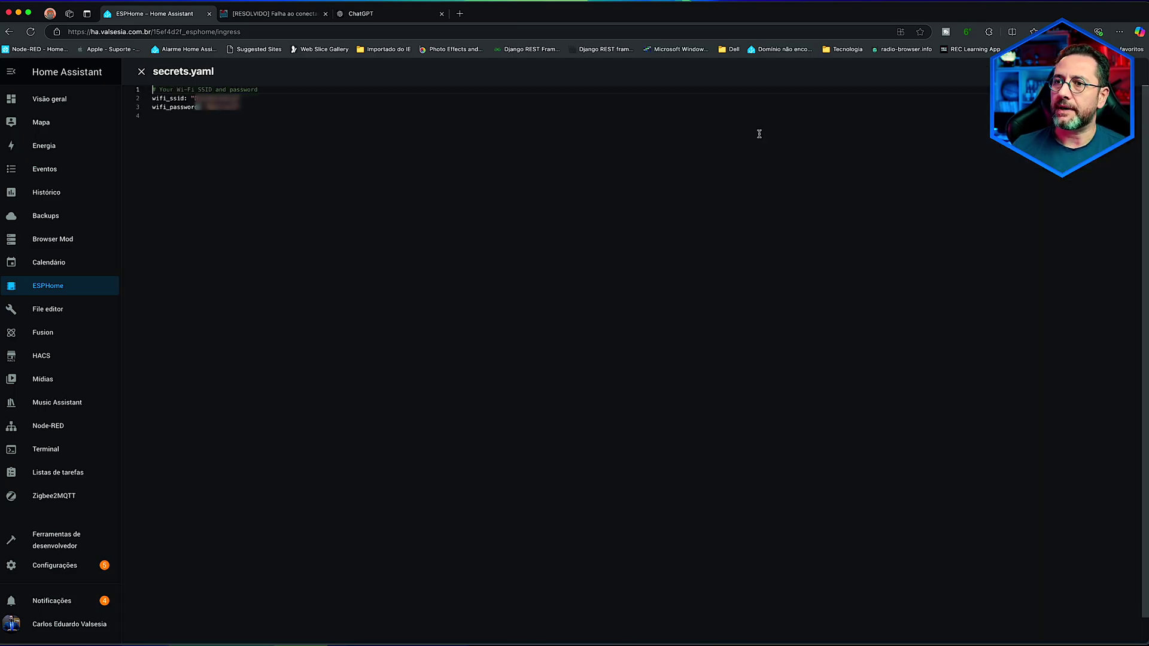
double_click(215, 99)
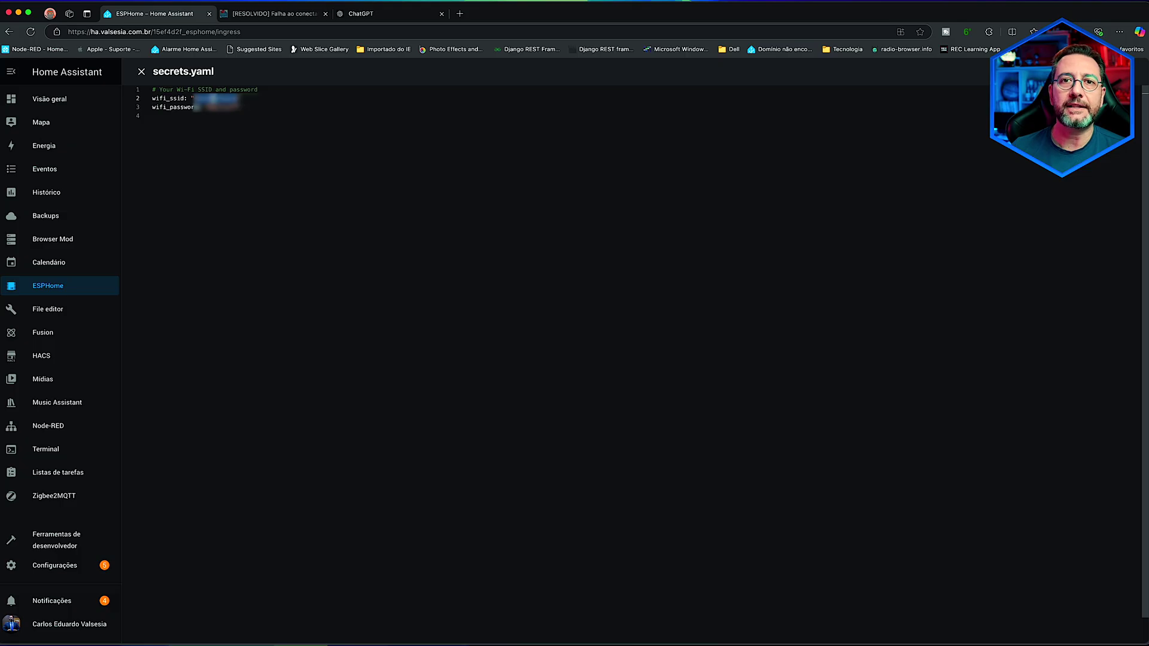
left_click(141, 71)
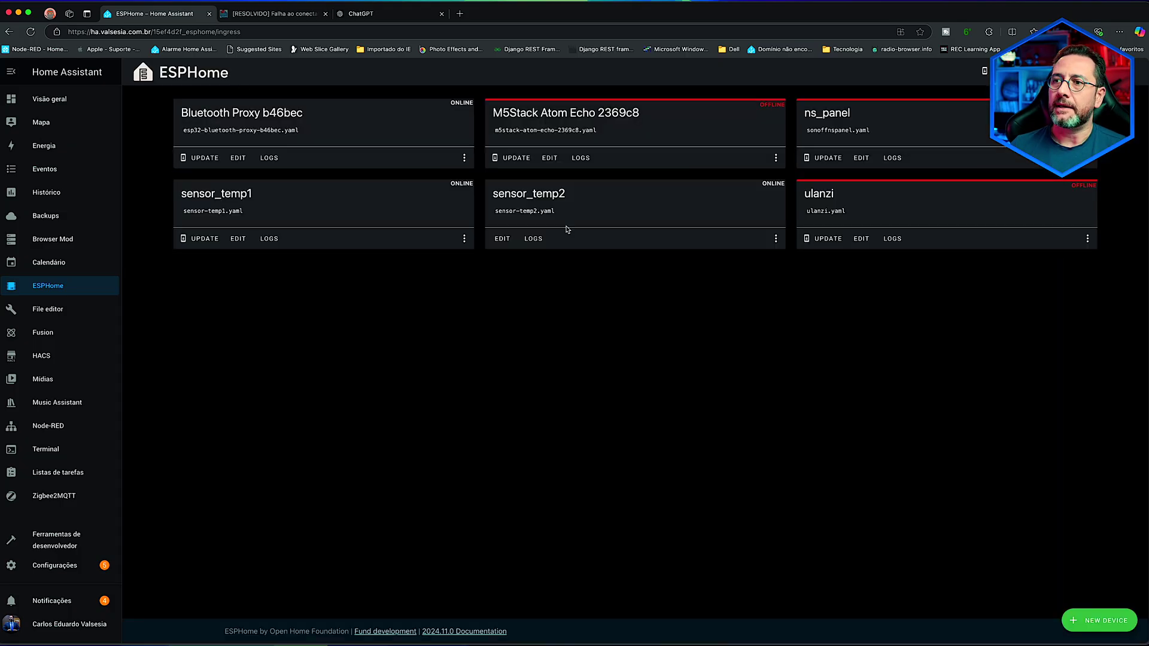
- Open the sensor_temp2 configuration and review its Home Assistant API, OTA and Wi-Fi sections
left_click(502, 239)
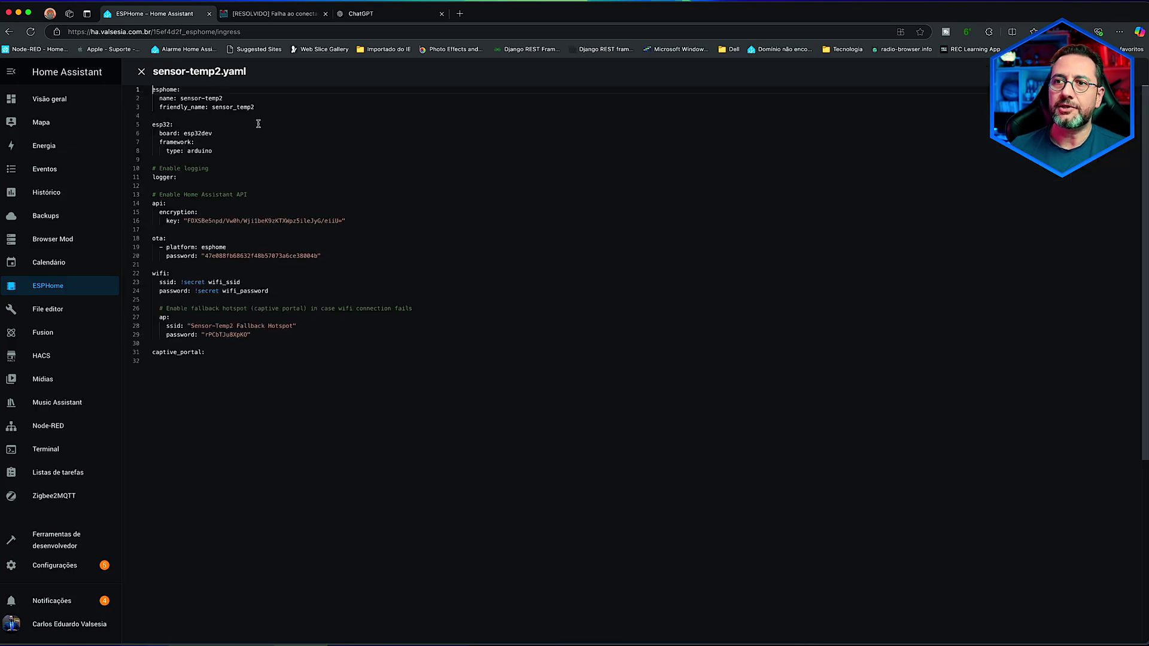
left_click_drag(347, 221, 149, 196)
left_click(257, 195)
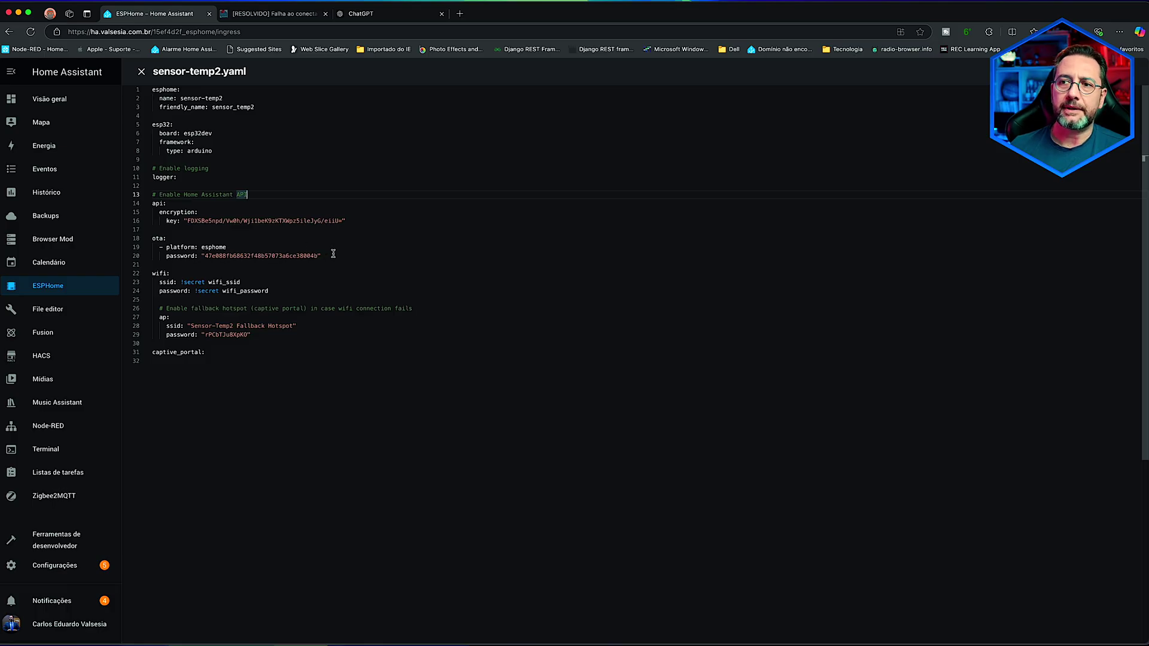
left_click_drag(333, 253, 230, 245)
left_click_drag(348, 282, 209, 284)
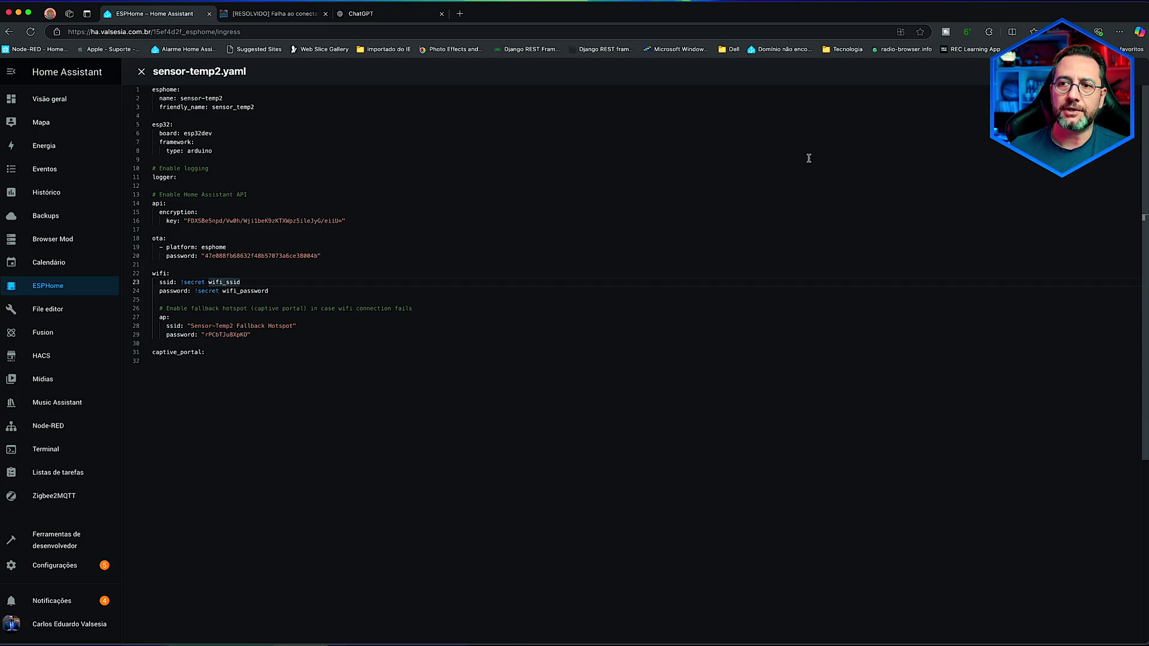
- Append a one_wire block with platform gpio and pin GPIO5 to sensor-temp2.yaml, save it and close the editor
left_click(223, 359)
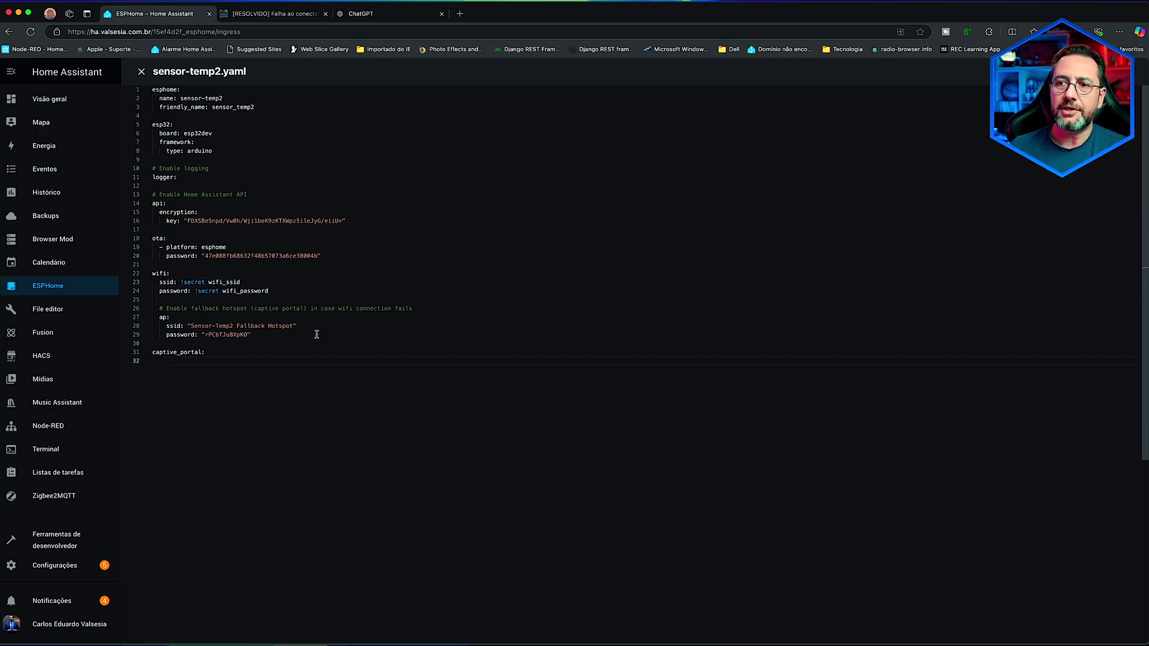
key("Return")
type("one_wire:   - platform: gpio     pin: GPIO5")
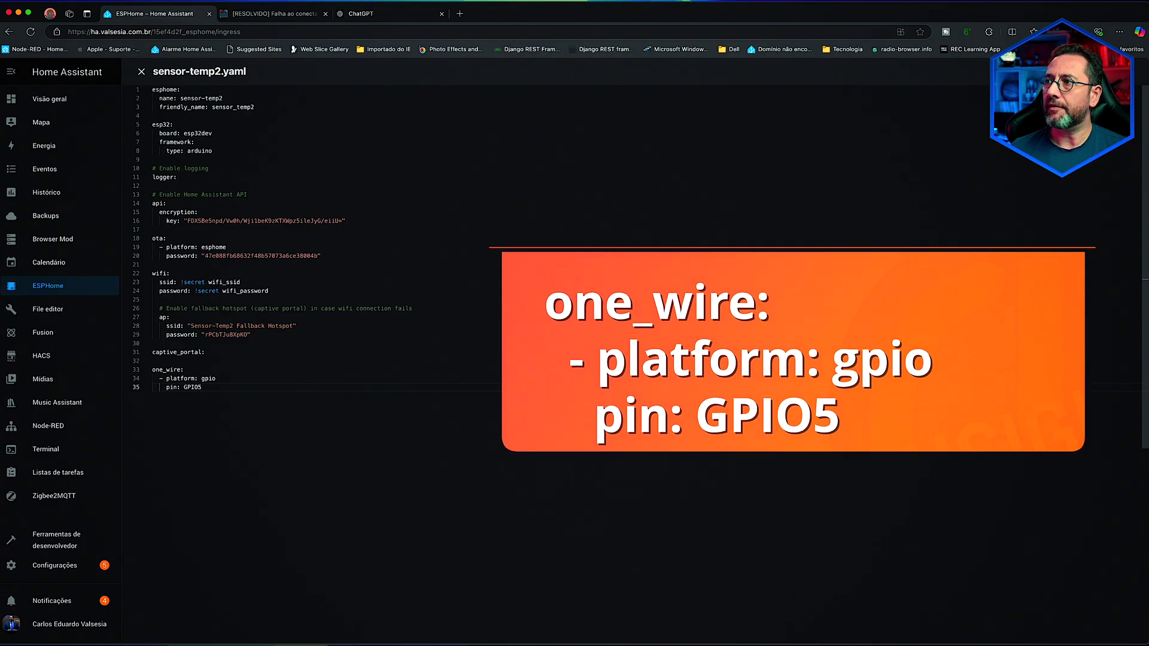
key("ctrl+s")
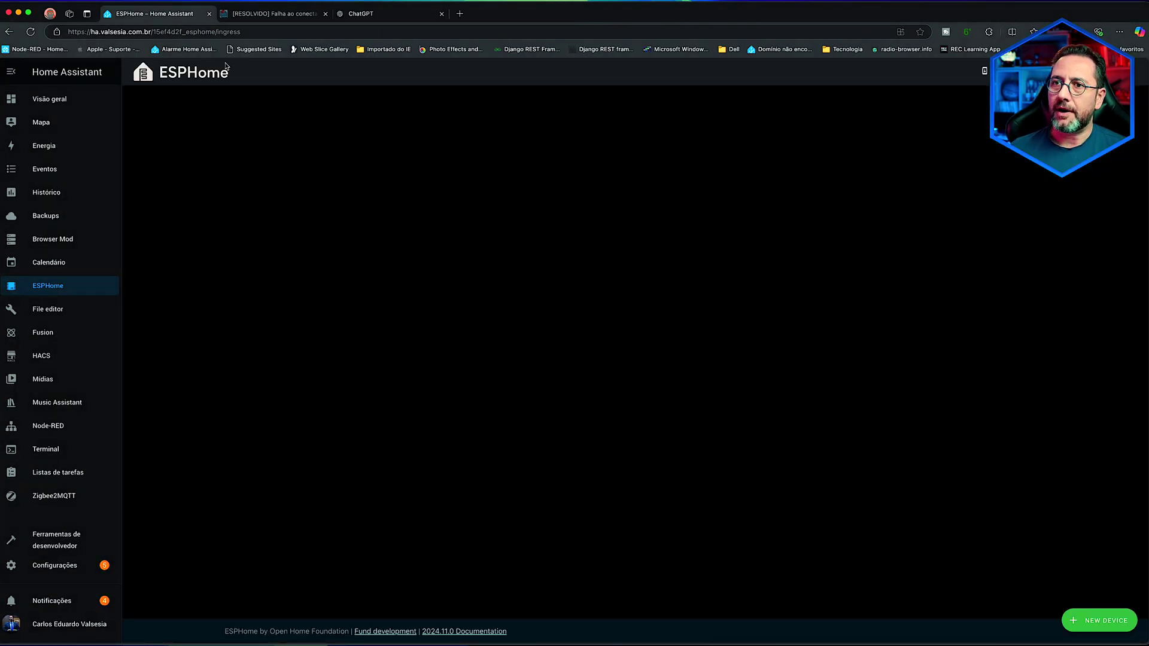
left_click(142, 72)
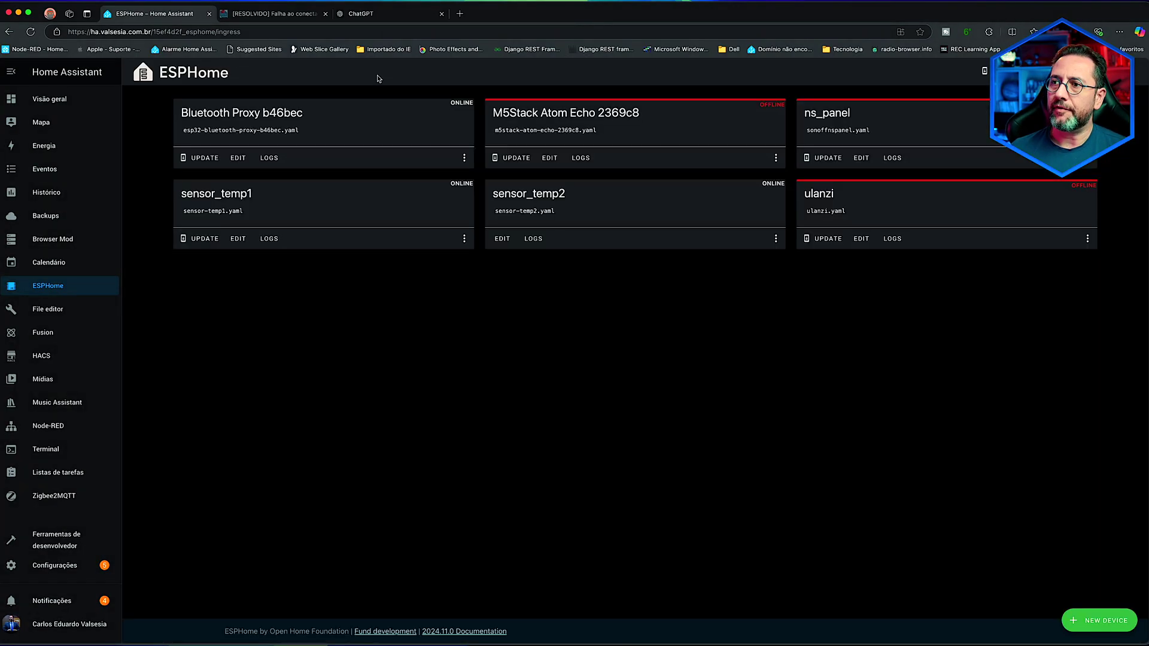
- Validate the sensor_temp2 configuration and close the validation output
left_click(775, 238)
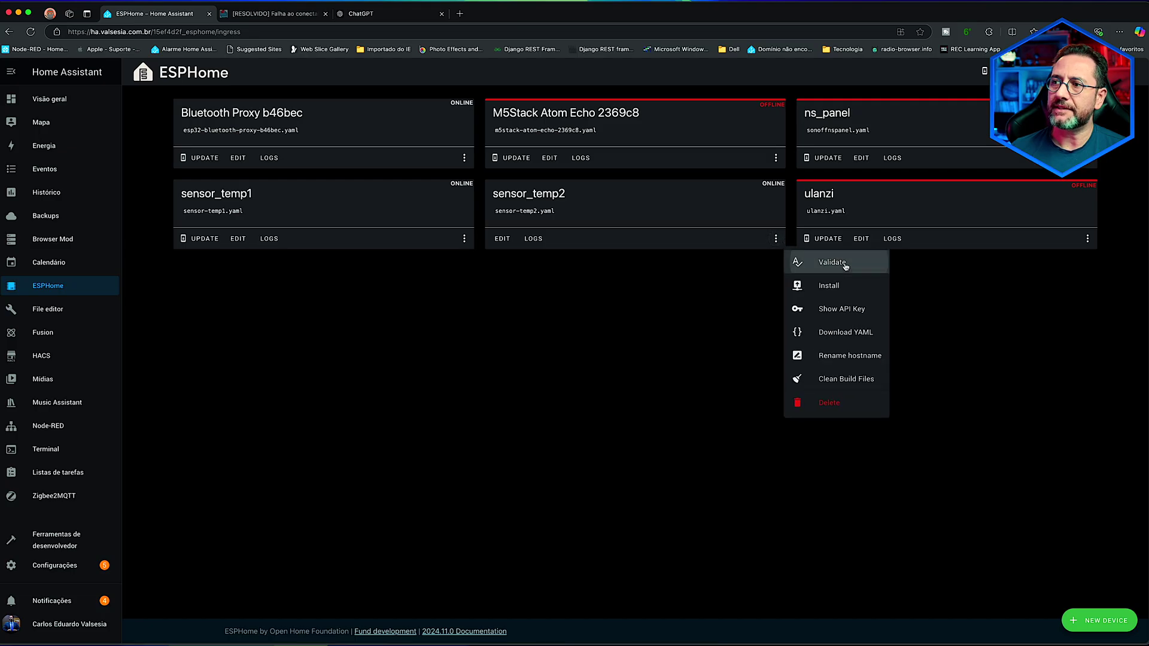
key("Escape")
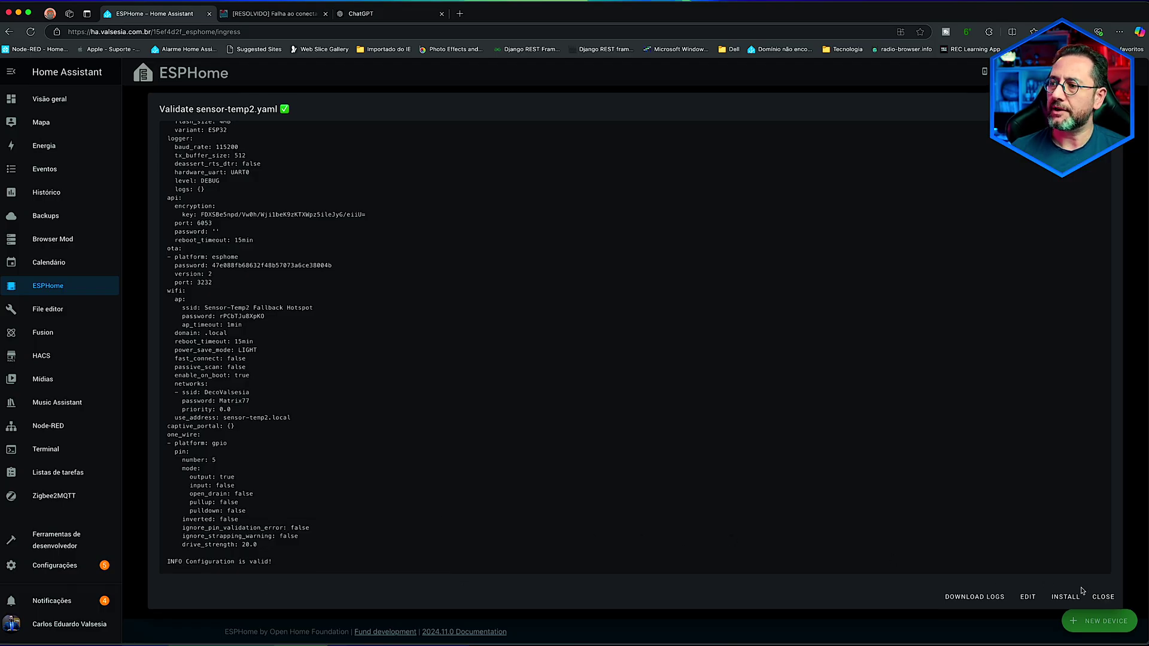
left_click(1102, 597)
- Install the sensor_temp2 configuration on the device wirelessly
left_click(774, 238)
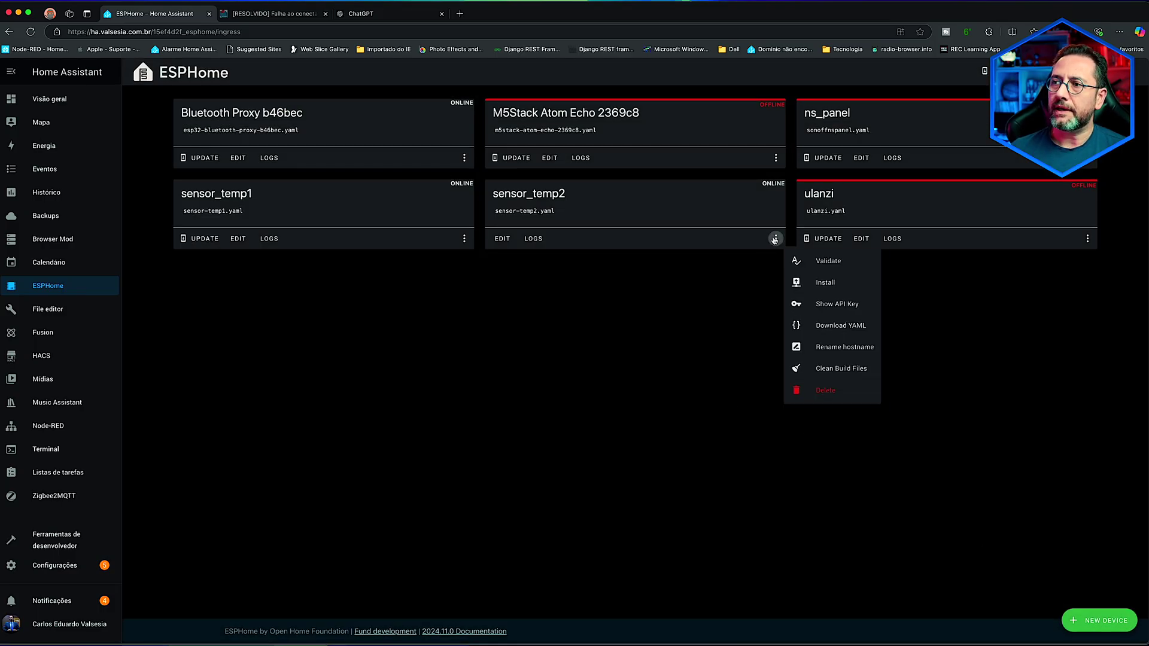
left_click(847, 286)
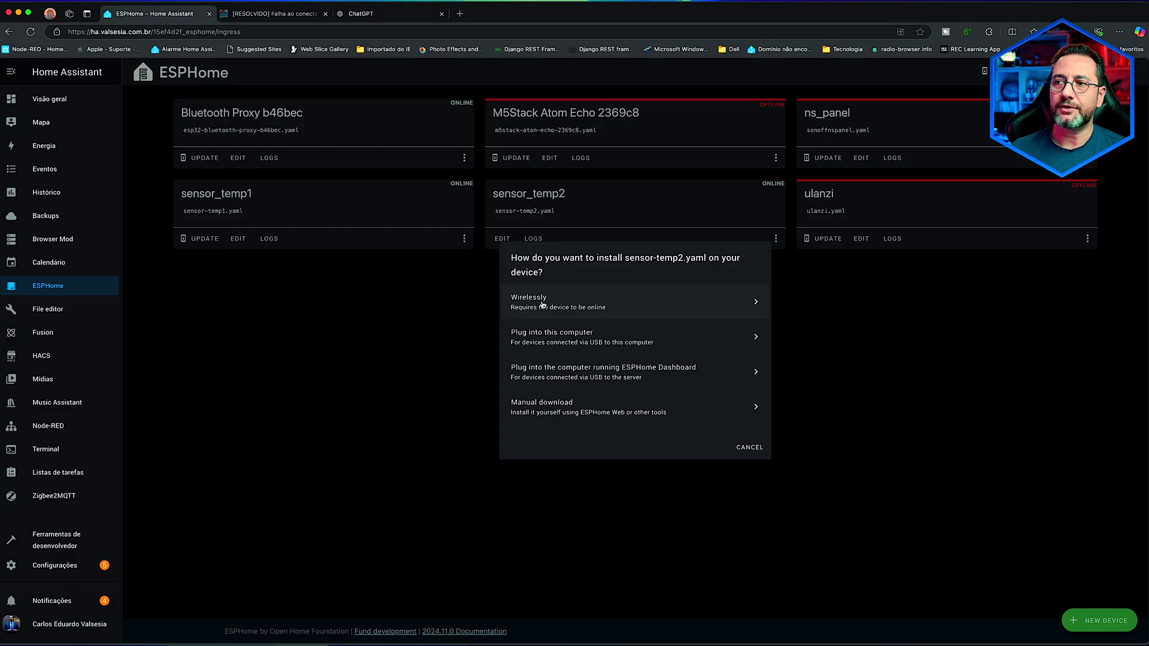
left_click(543, 305)
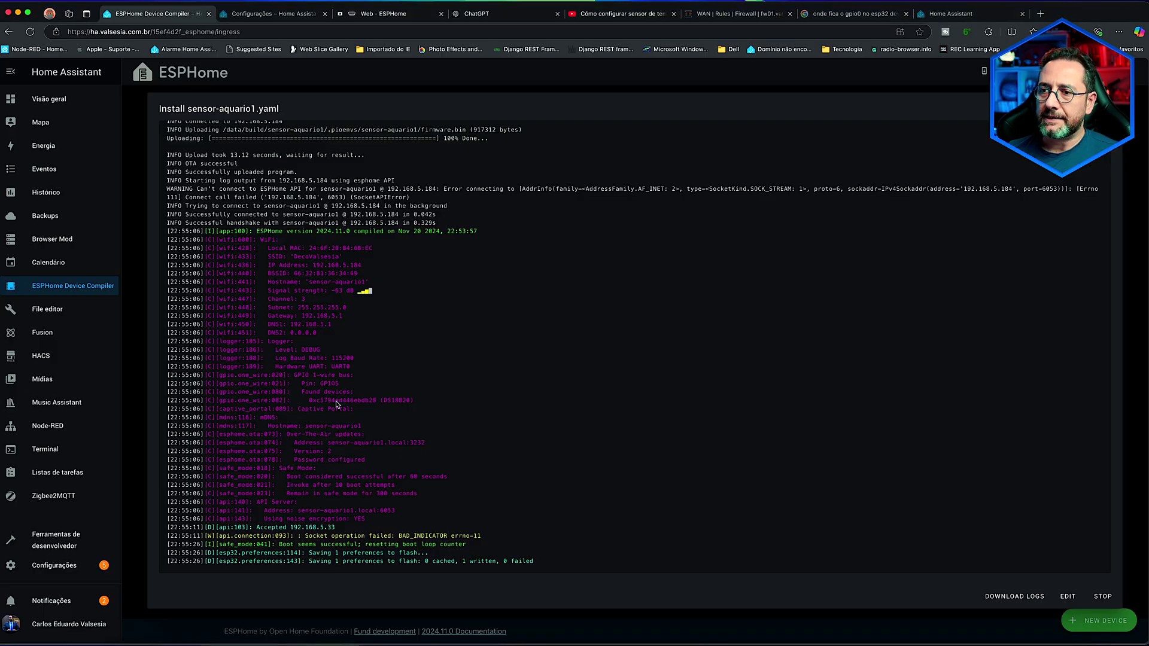
- Copy the address of the found DS18B20 device from the sensor-aquario1 installation log
double_click(318, 401)
left_click(363, 399)
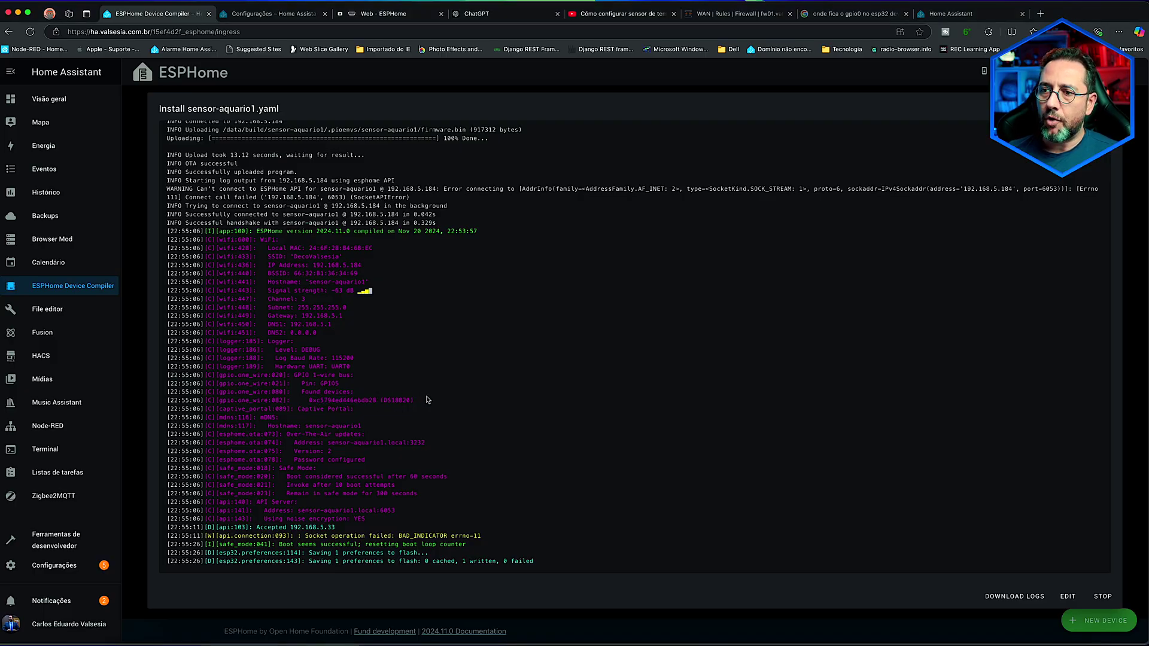
double_click(363, 400)
key("super+c")
left_click(466, 397)
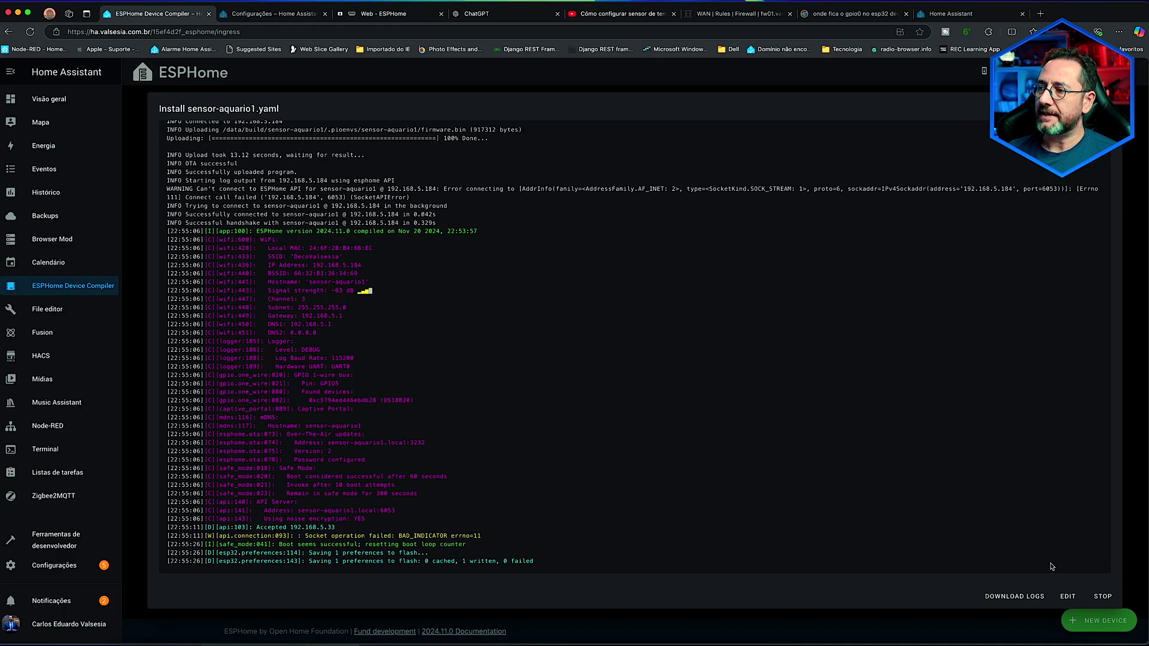
- Open sensor-aquario1.yaml for editing and paste the address 0xc5794ed446ebdb28 on its own line below the one_wire block
left_click(1068, 597)
left_click(297, 397)
key("Return")
key("Return")
key("super+v")
key("Return")
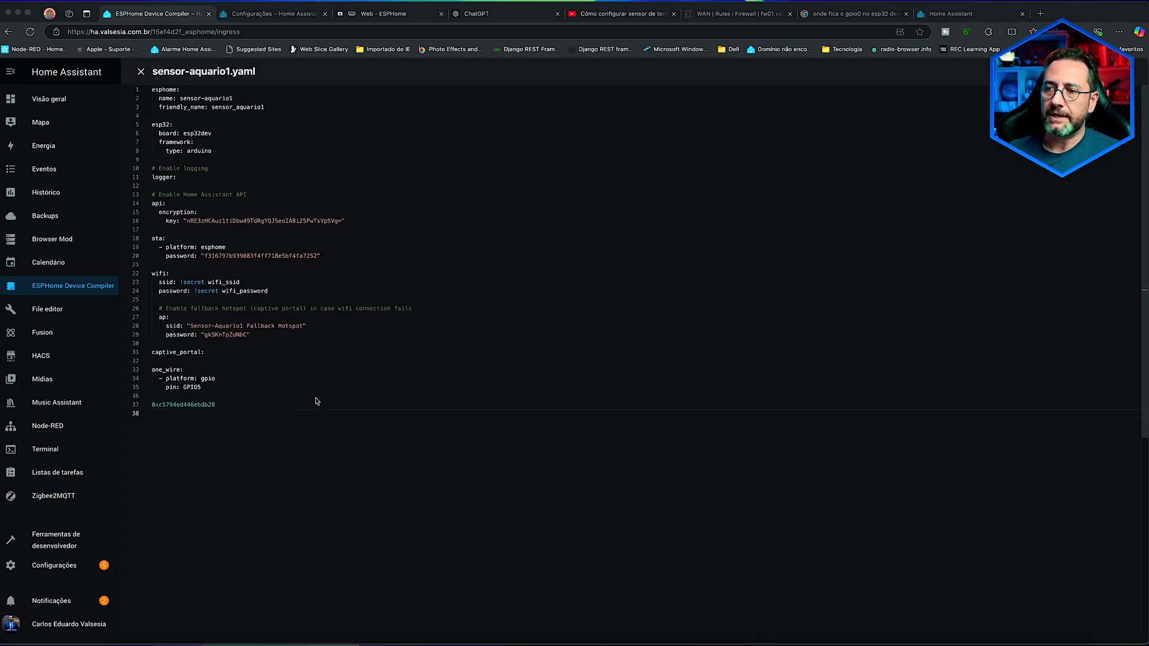
key("Return")
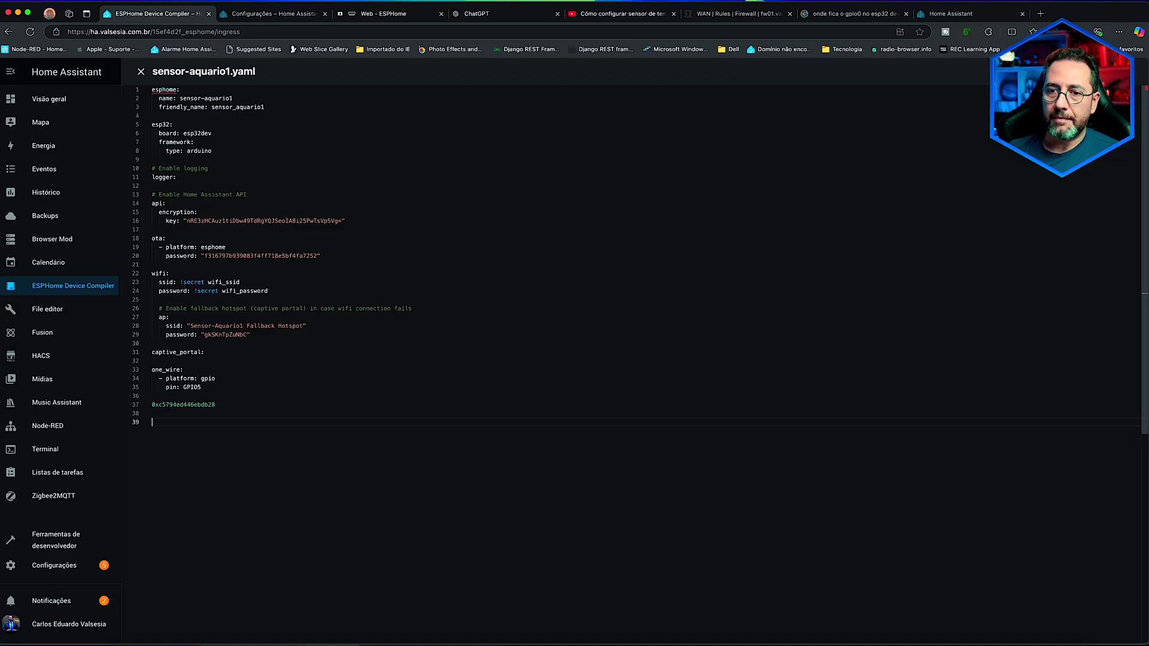
- Add a sensor block with platform dallas_temp, name temp_aquario1 and update_interval 30s, leaving the address value empty
type("sensor:   - platform: dallas_temp     address: 0xd73c6dd446d65728. (Aqui é o código do sensor)     name: temp_aquario1     update_interval: 30s")
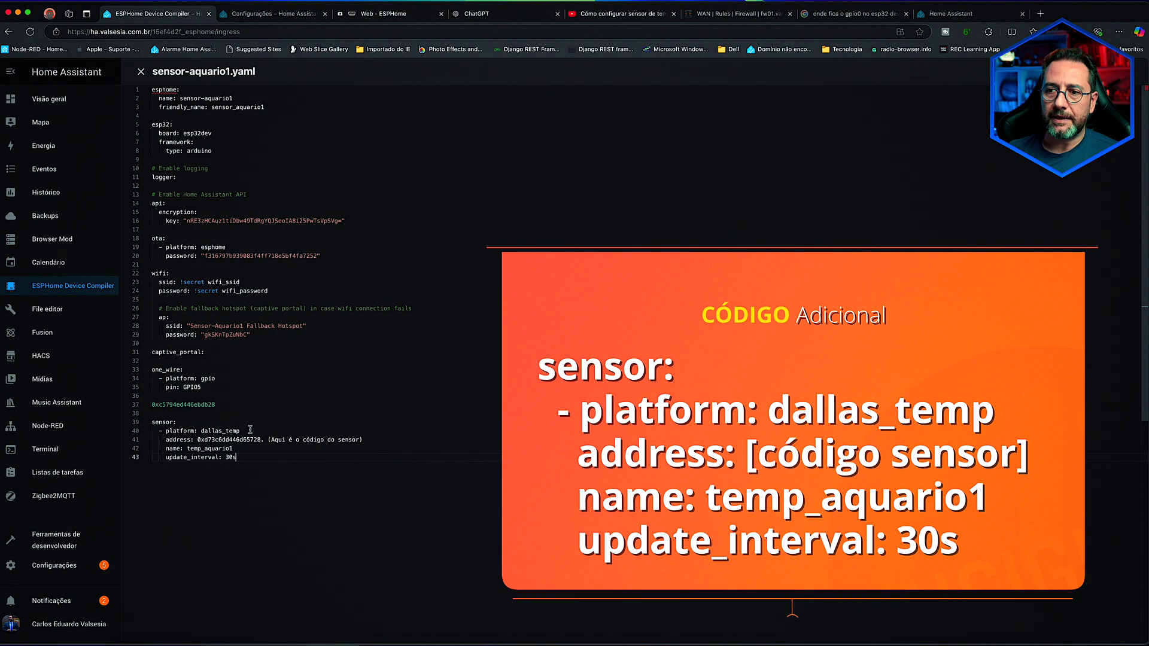
left_click(243, 431)
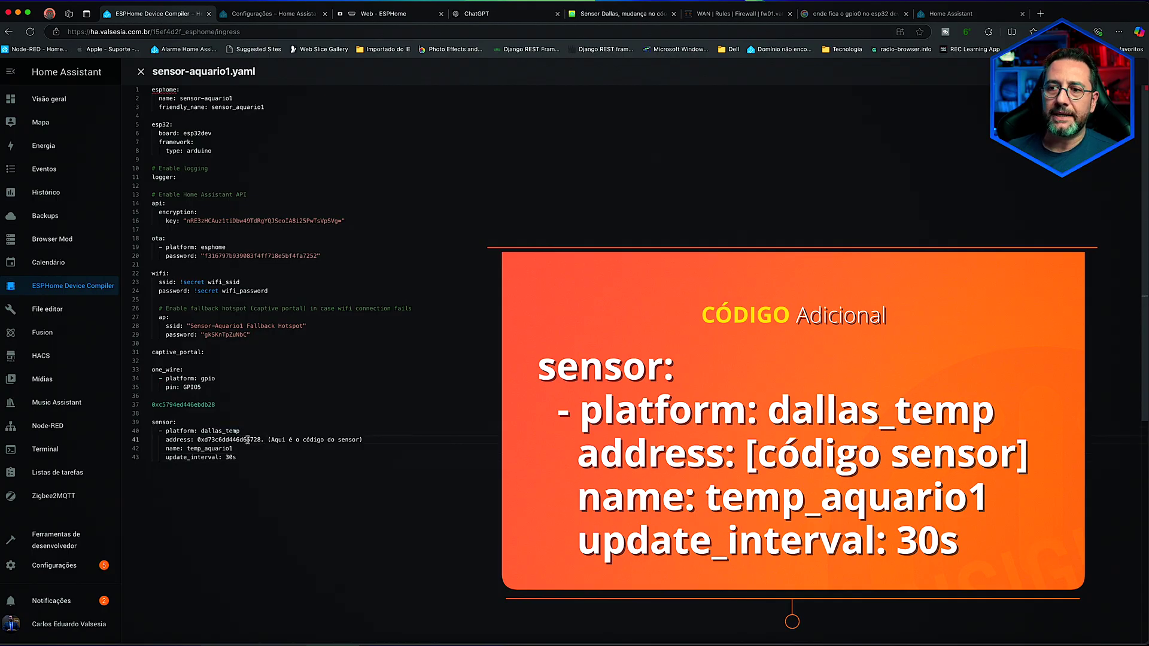
left_click_drag(370, 441, 197, 441)
key("BackSpace")
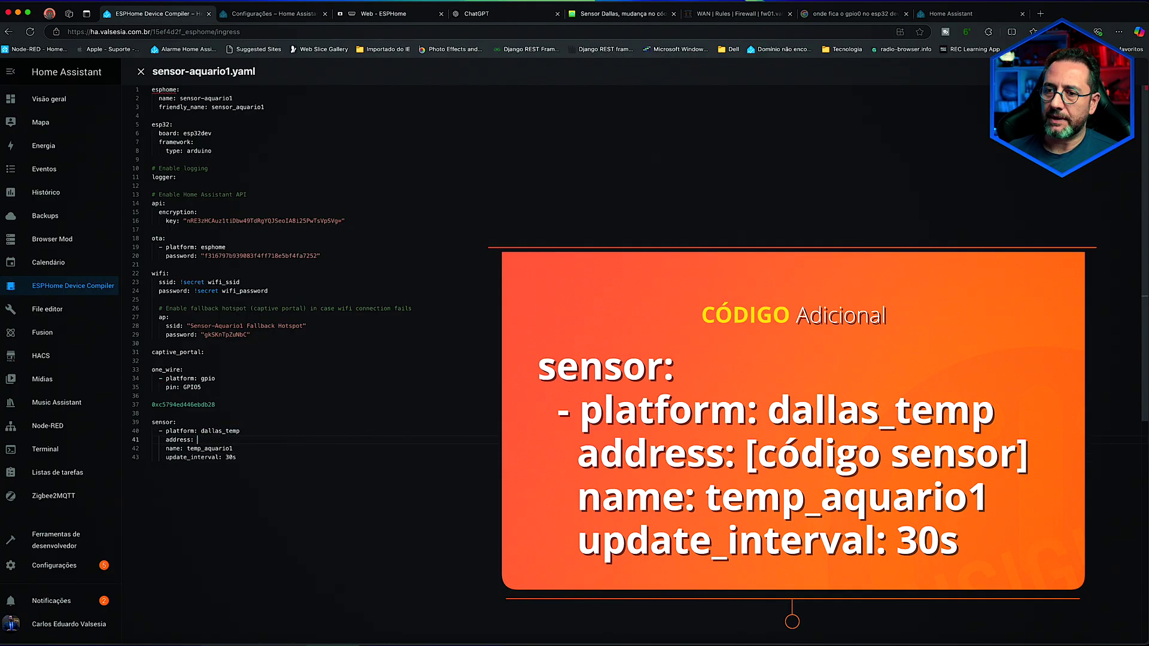
- Move the address 0xc5794ed446ebdb28 from its separate line into the sensor block's address field, removing the leftover blank lines
double_click(187, 404)
key("ctrl+x")
key("BackSpace")
key("BackSpace")
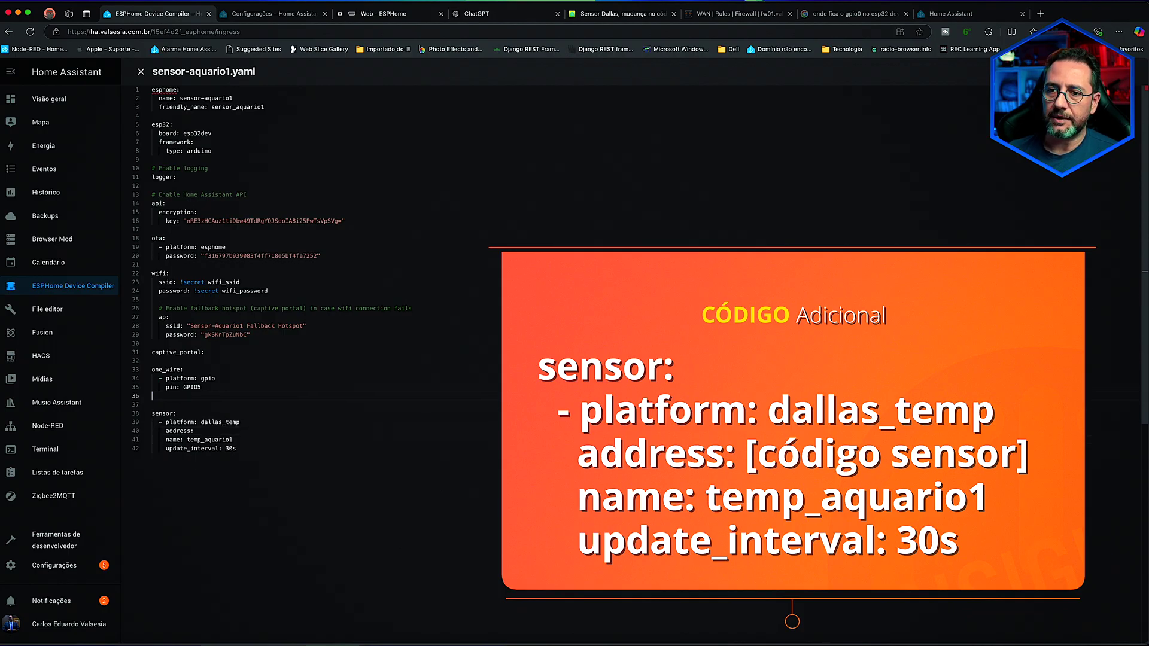
key("Down")
key("Down")
key("Down")
key("Down")
key("ctrl+v")
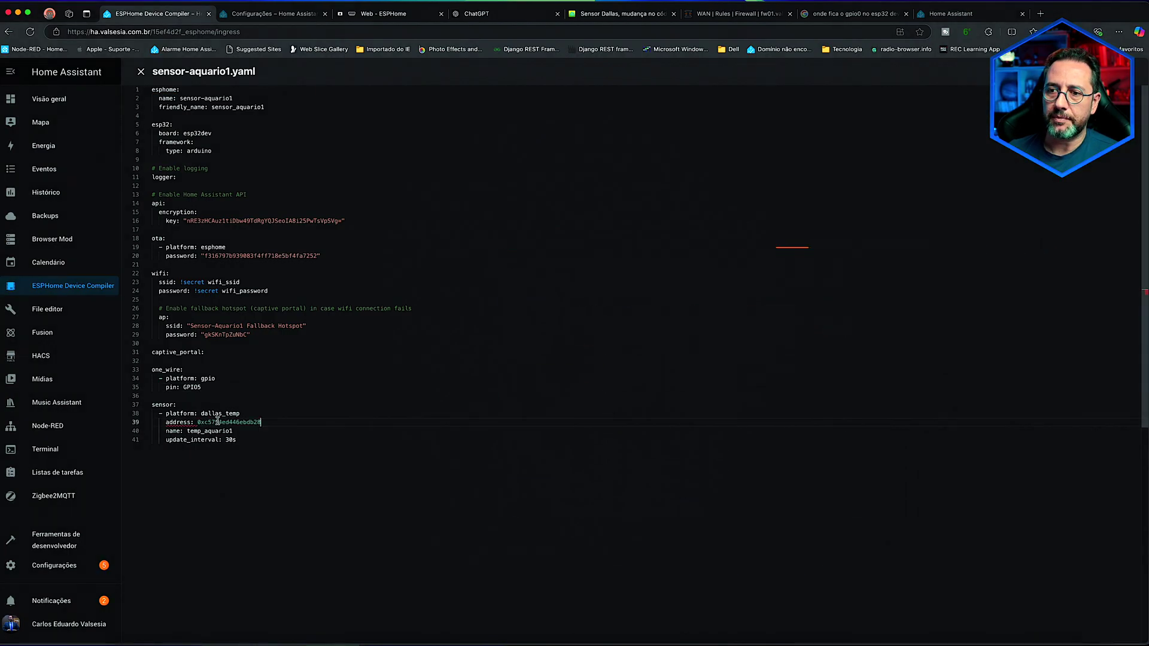
- Change the sensor's name in the dallas_temp block to temp_aquario2
key("Down")
key("alt+shift+Left")
type("2")
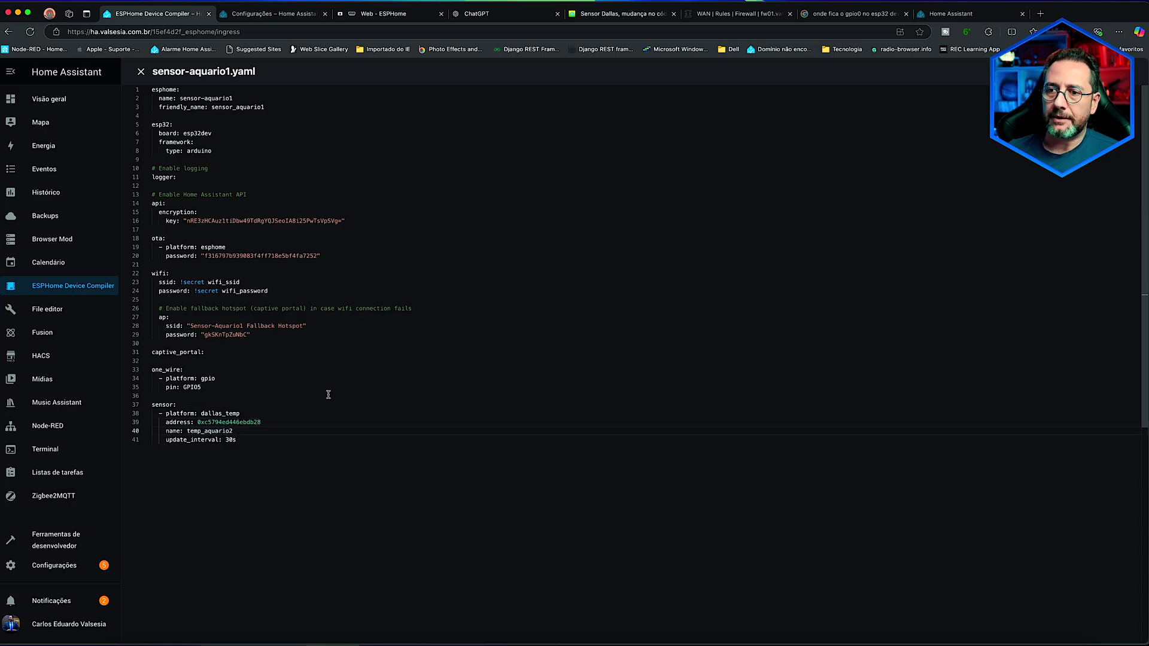
left_click(256, 438)
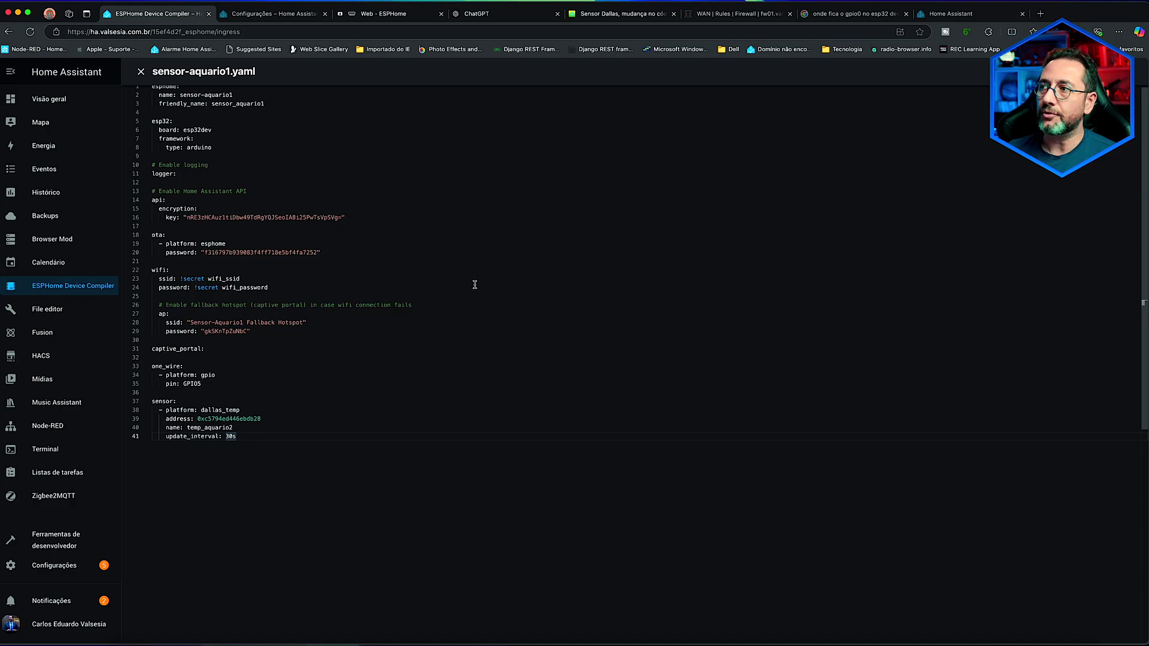
- Save sensor-aquario1.yaml and install it wirelessly on the device
key("ctrl+s")
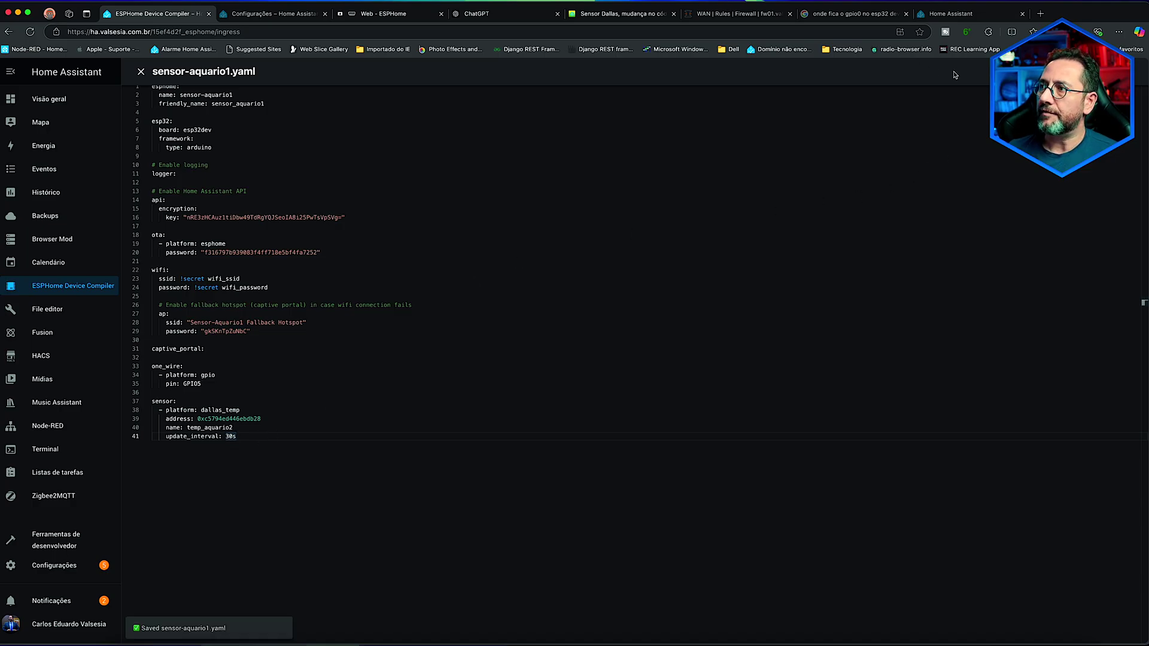
left_click(1107, 71)
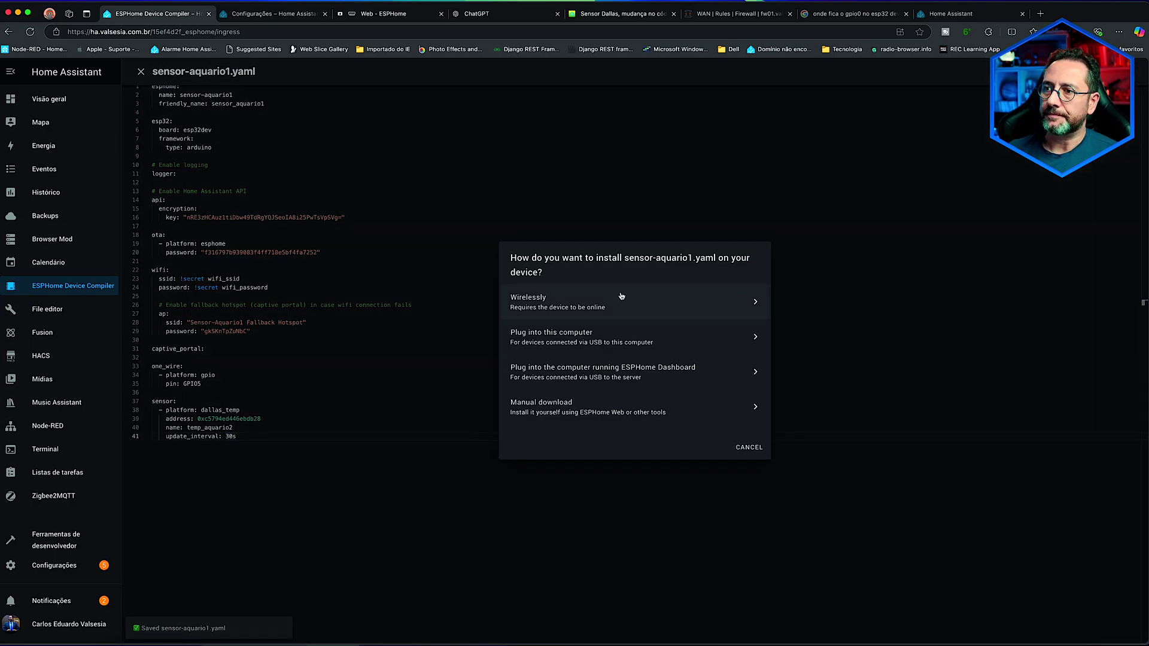
left_click(572, 299)
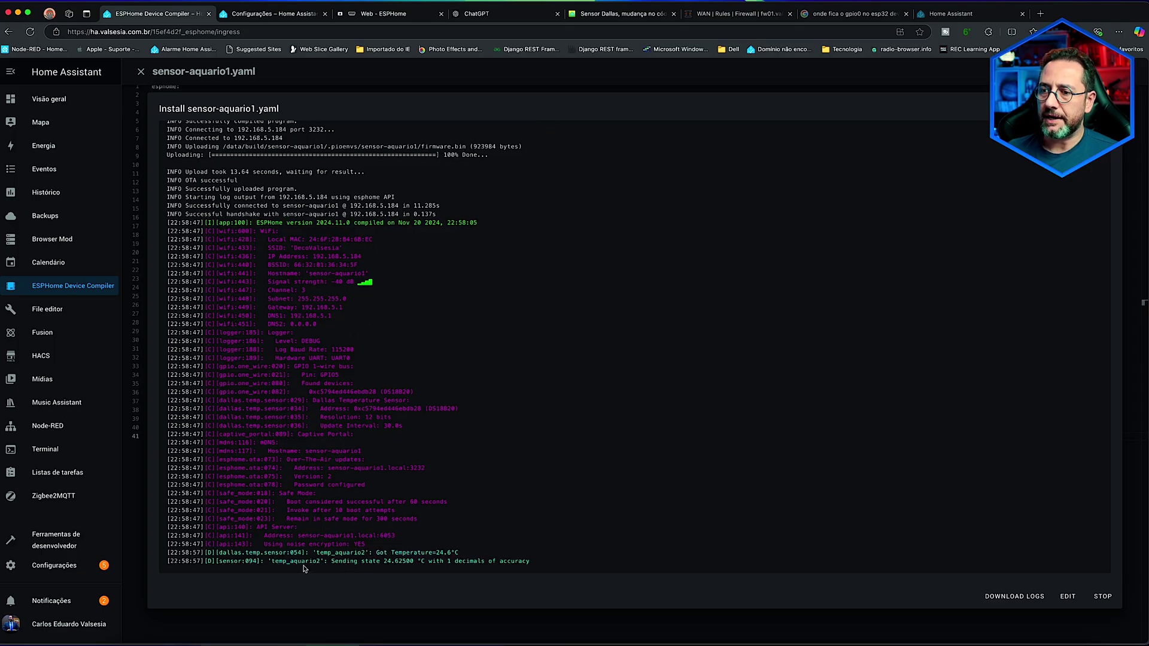
- Examine the temp_aquario2 sensor name and temperature reading in the final lines of the installation log
left_click_drag(270, 561, 323, 558)
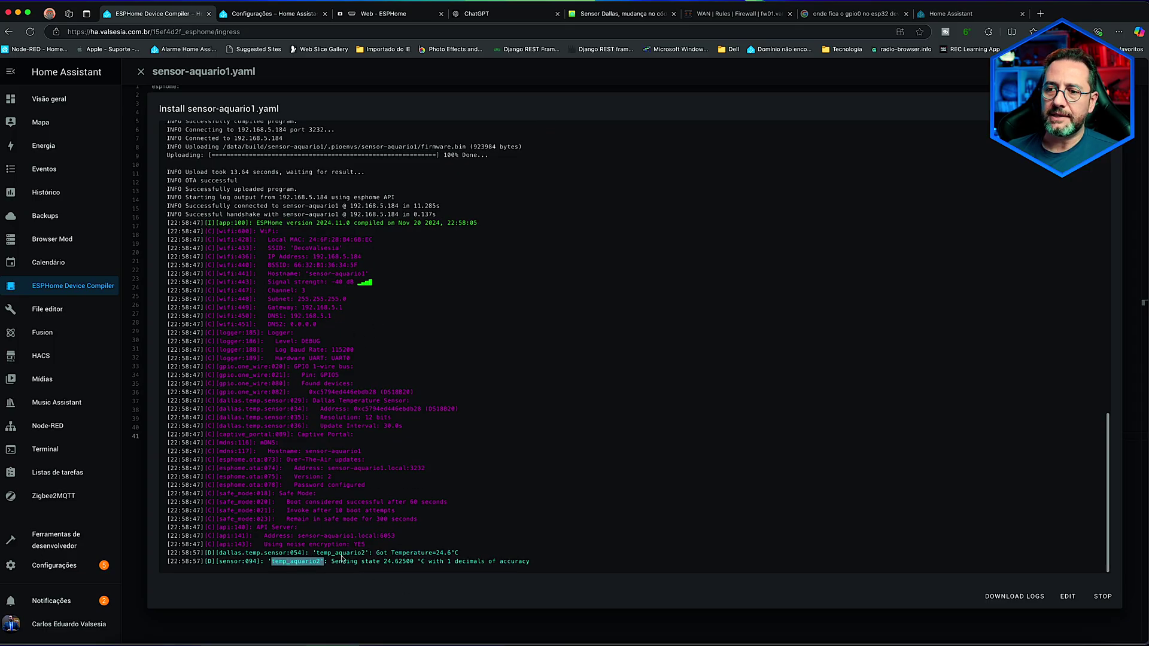
left_click(372, 562)
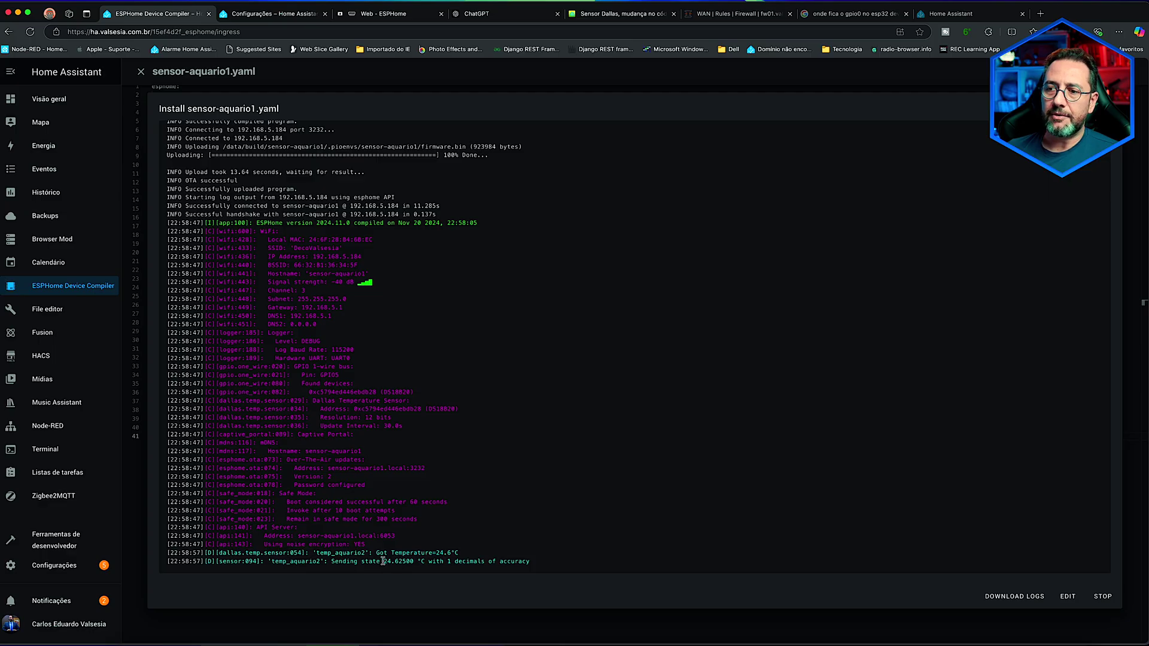
left_click_drag(383, 562, 397, 562)
left_click(418, 544)
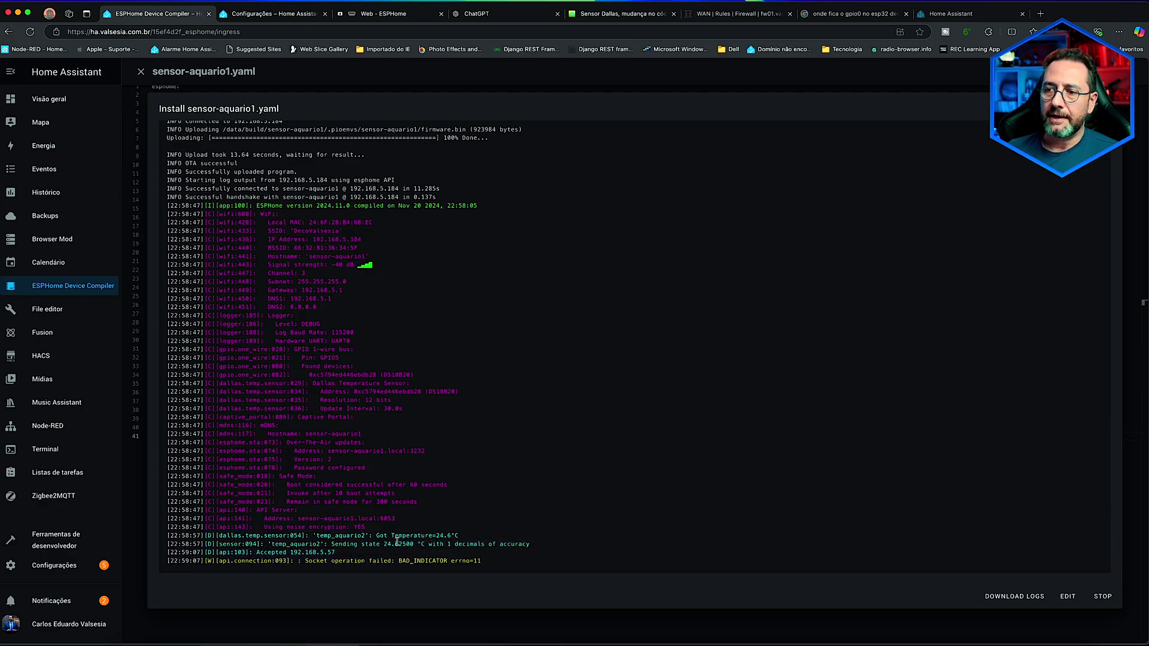
mouse_move(412, 543)
left_mouse_down()
mouse_move(382, 543)
mouse_move(427, 544)
left_mouse_up()
left_click(443, 535)
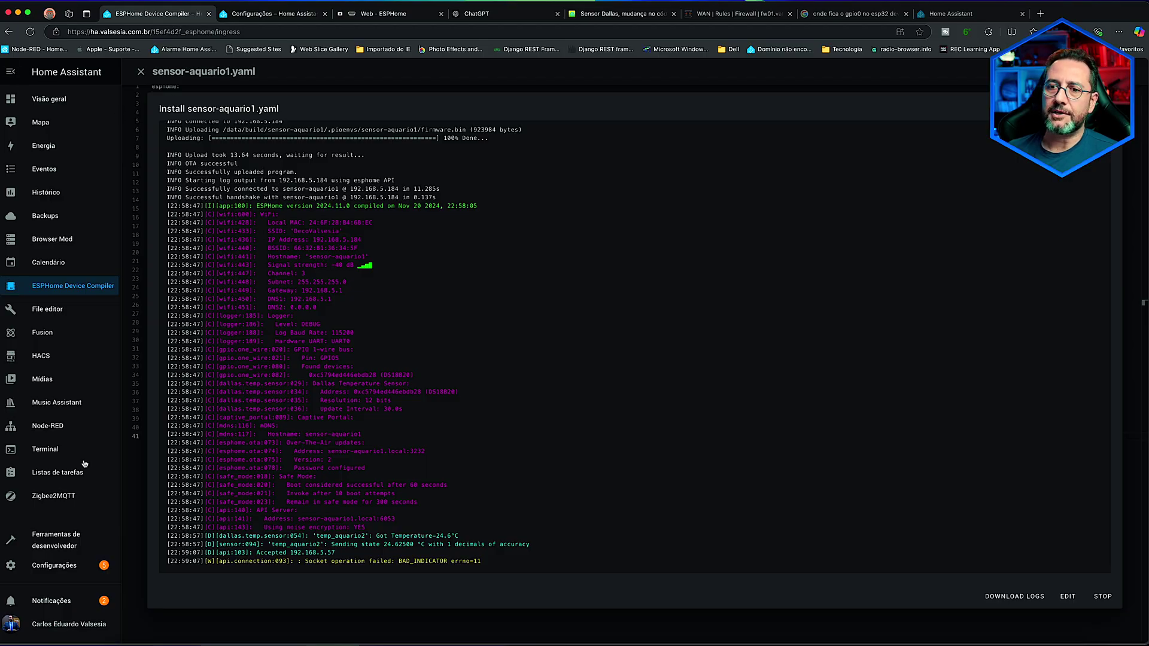
- Reconfigure the discovered sensor-aquario1 ESPHome device in Home Assistant's devices and services settings, and close the resulting dialog
left_click(58, 571)
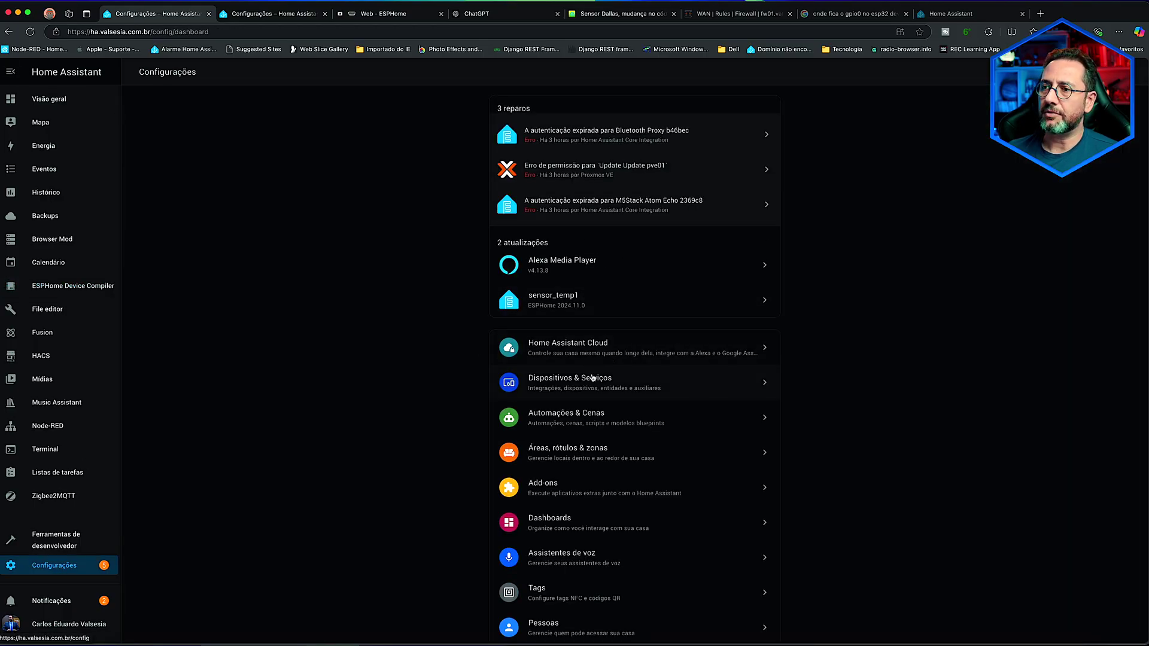
left_click(508, 366)
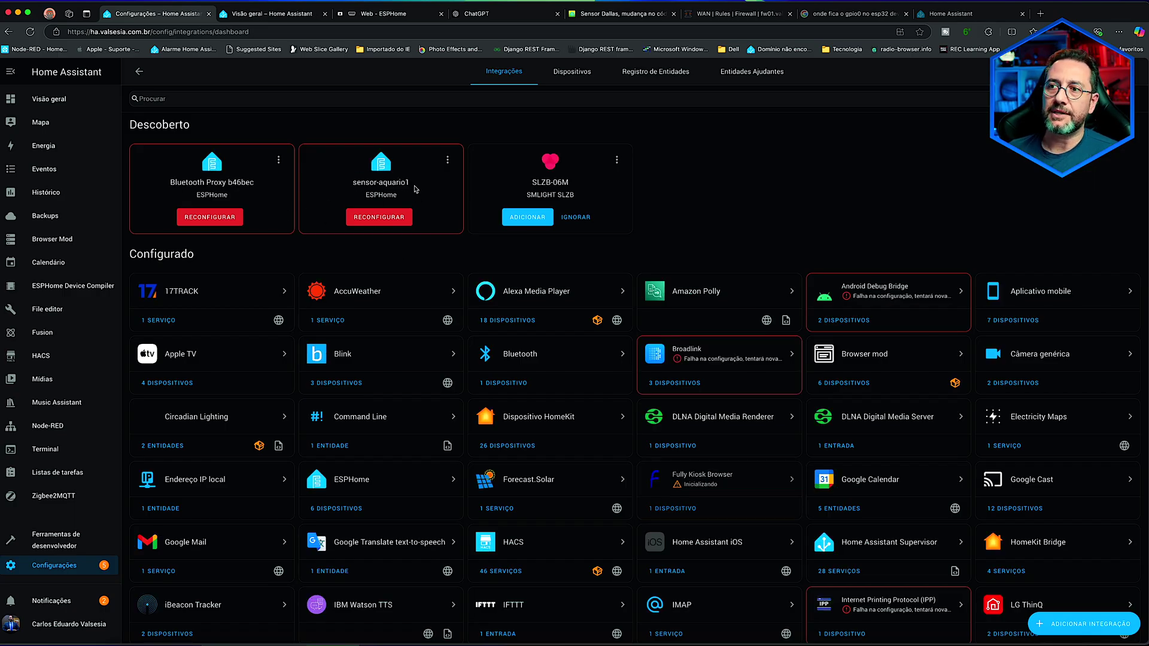
left_click(392, 221)
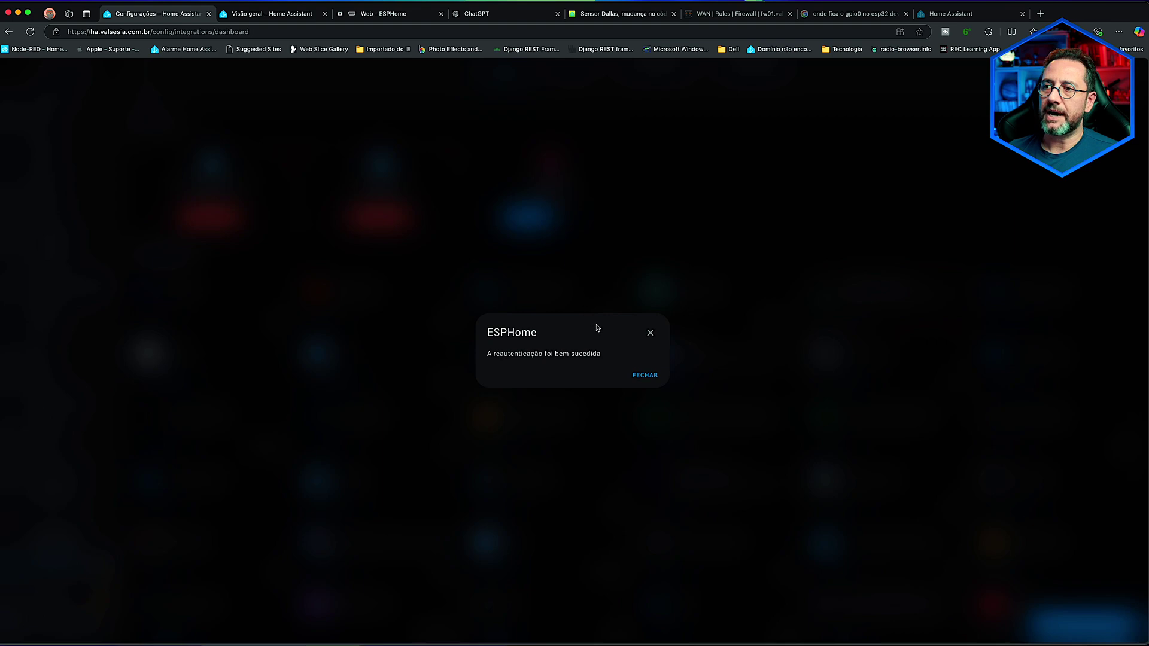
left_click(647, 376)
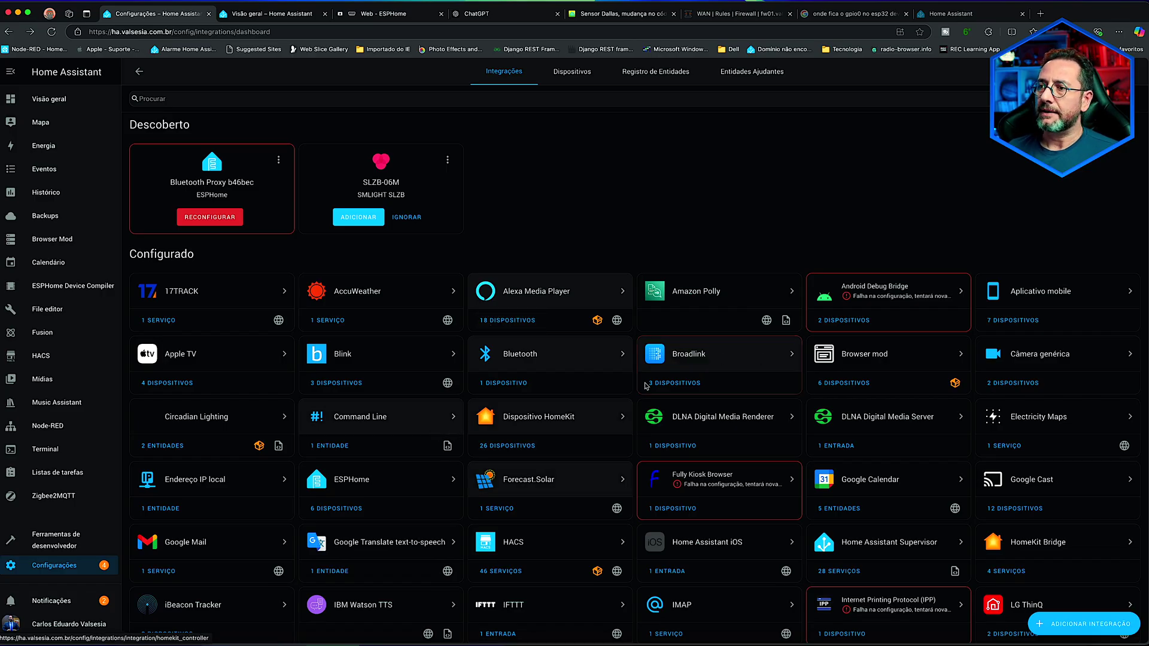
- View the sensor_temp1 device's details from the ESPHome integration's device list, and open the developer tools
left_click(346, 509)
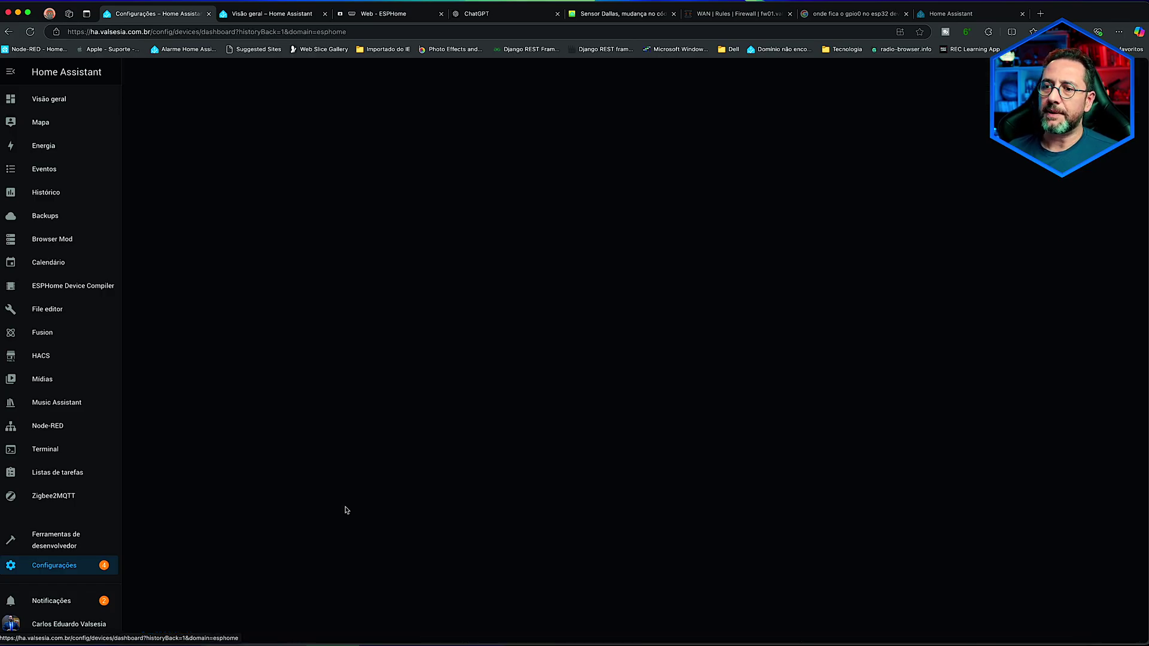
left_click(176, 242)
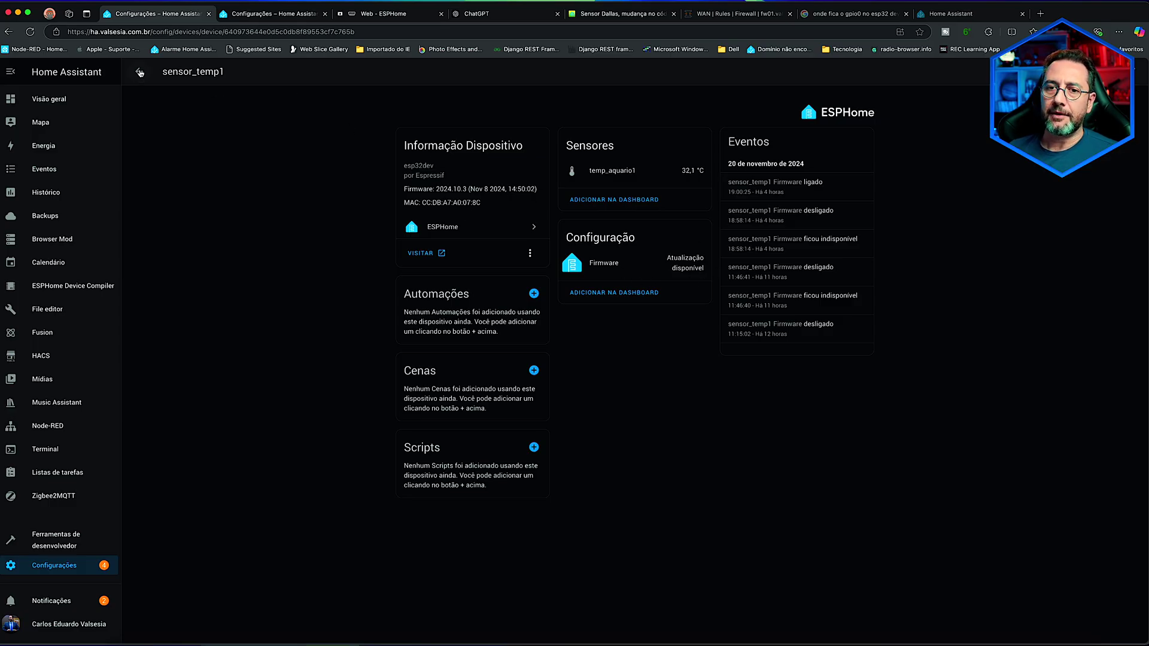
left_click(73, 547)
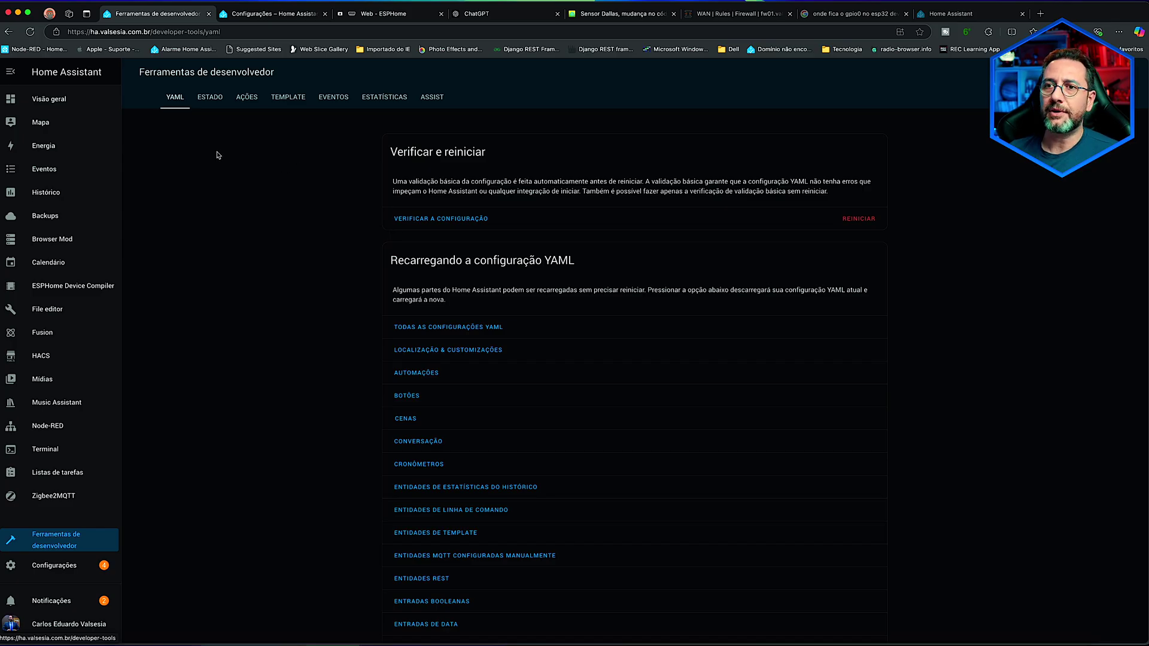
- Open the aquarium view of the overview dashboard and examine Aquário Malawi's thermostat card and Temp. Aquário history graph
left_click(74, 99)
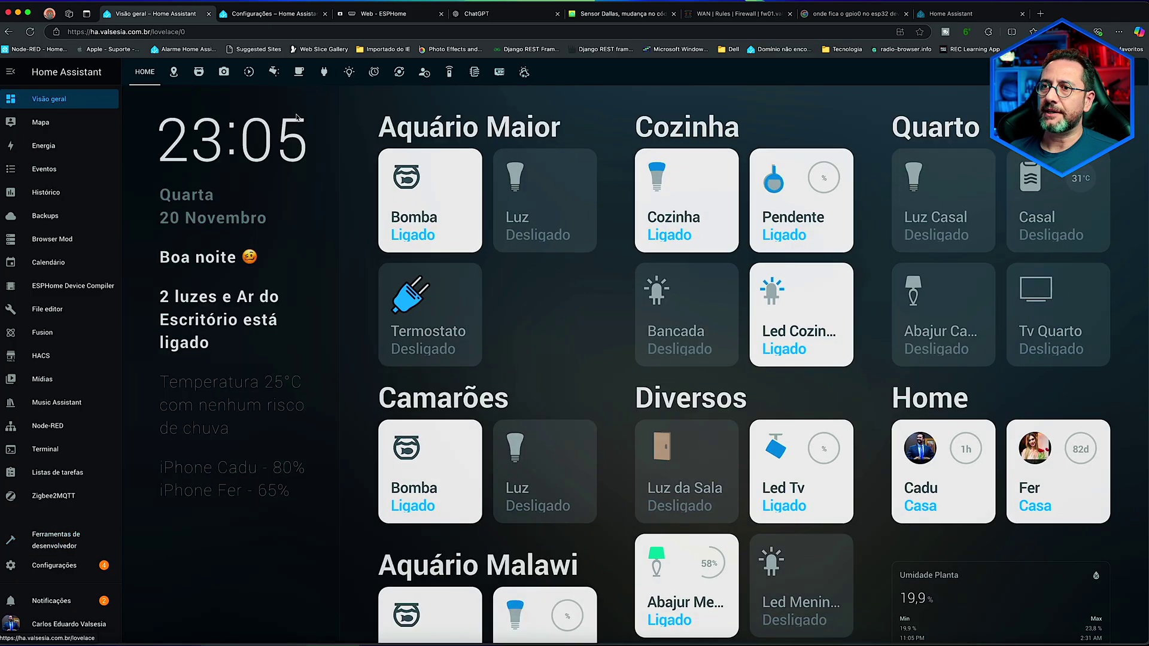
left_click(199, 72)
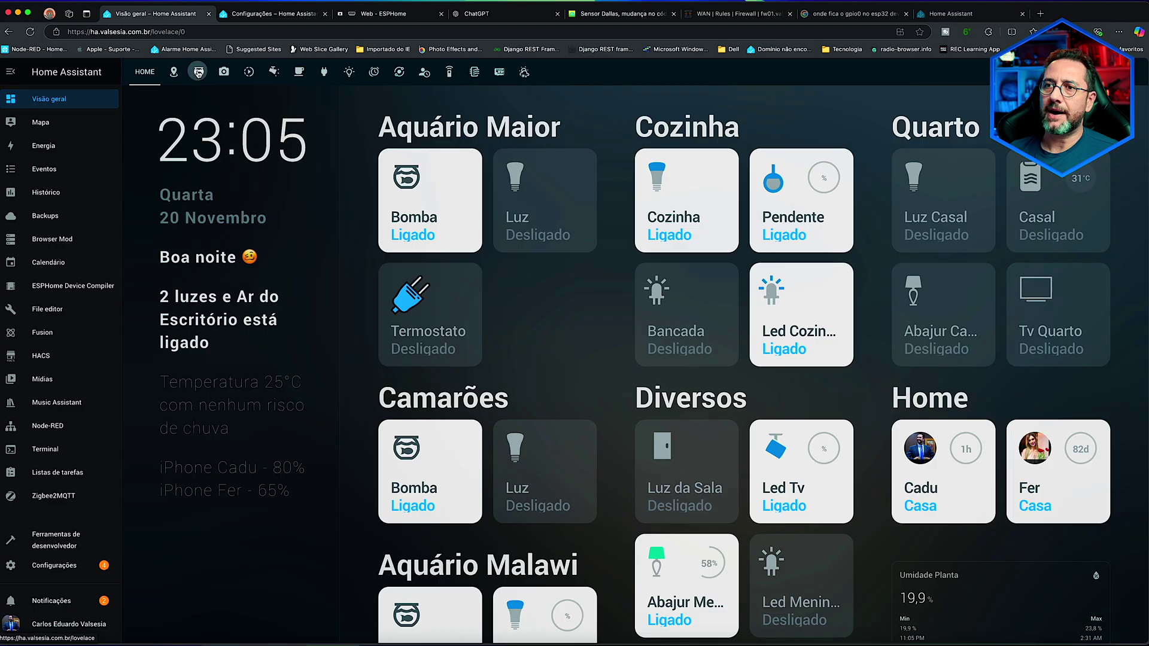
scroll(512, 304, "down", 3)
scroll(521, 311, "up", 2)
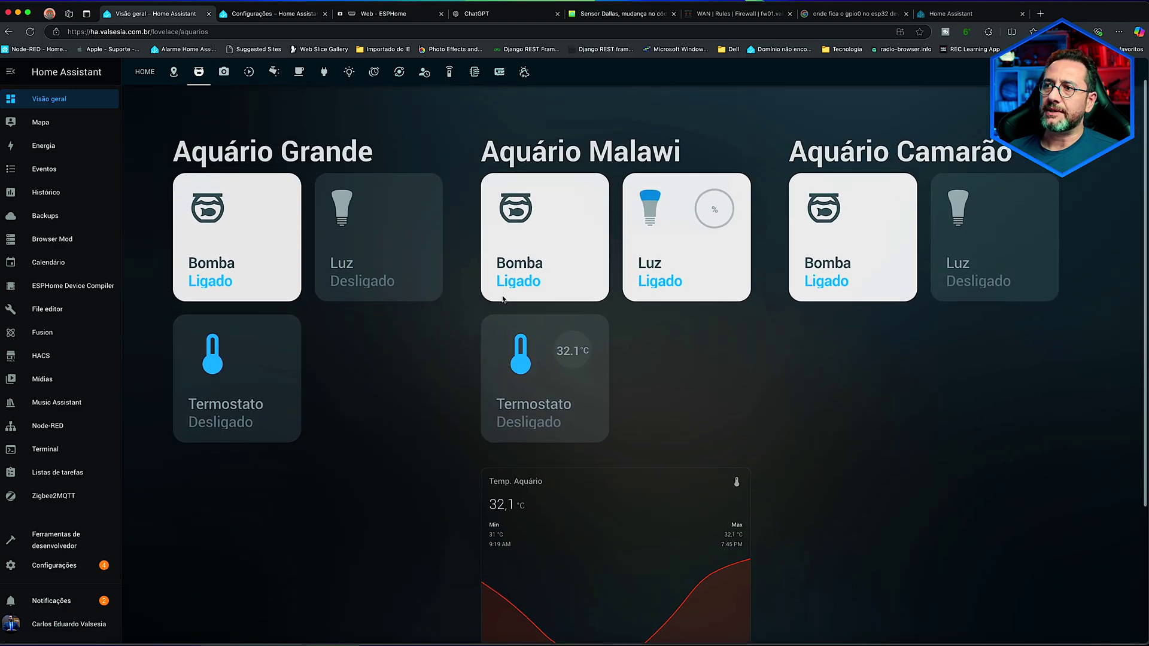
scroll(551, 329, "down", 3)
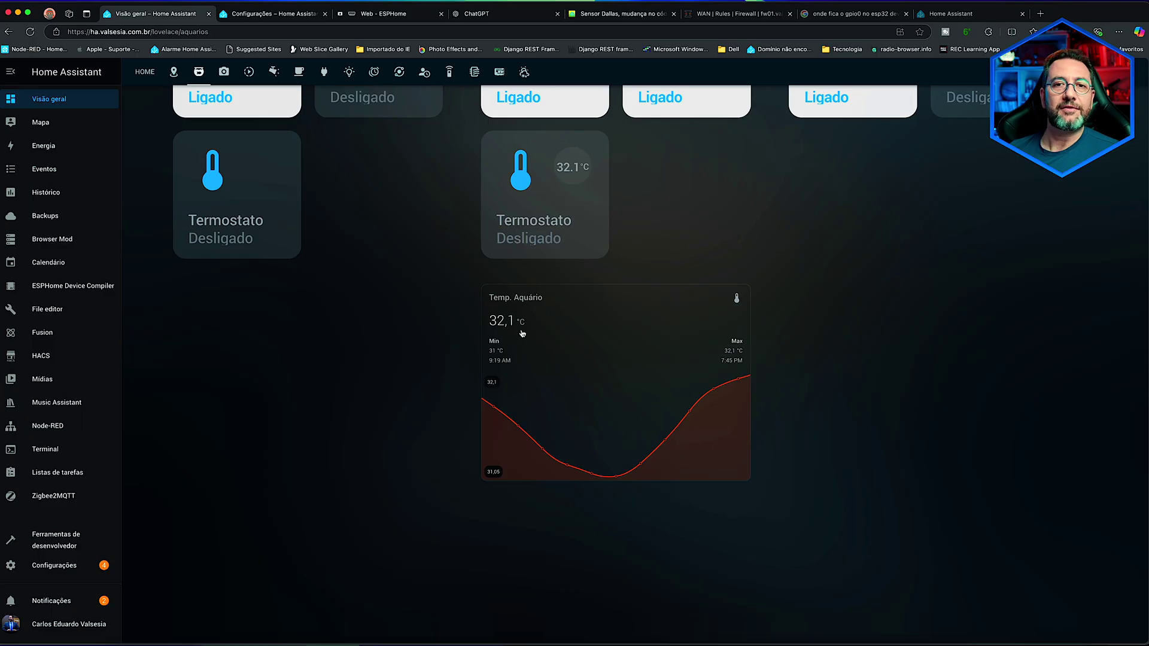
scroll(536, 348, "up", 4)
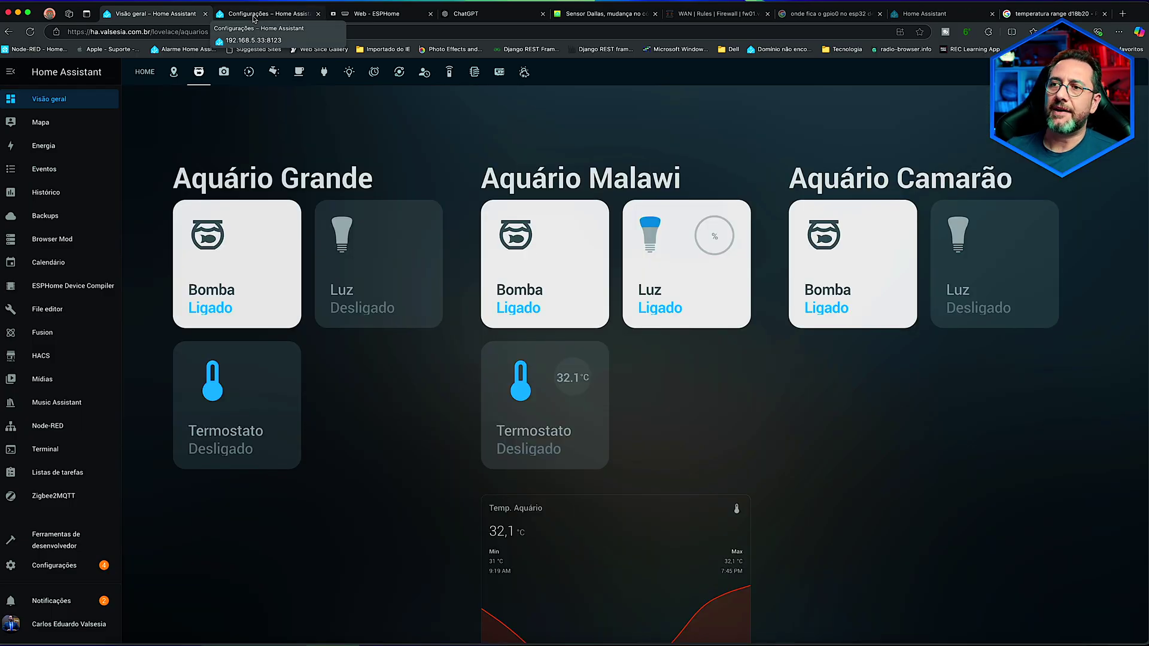